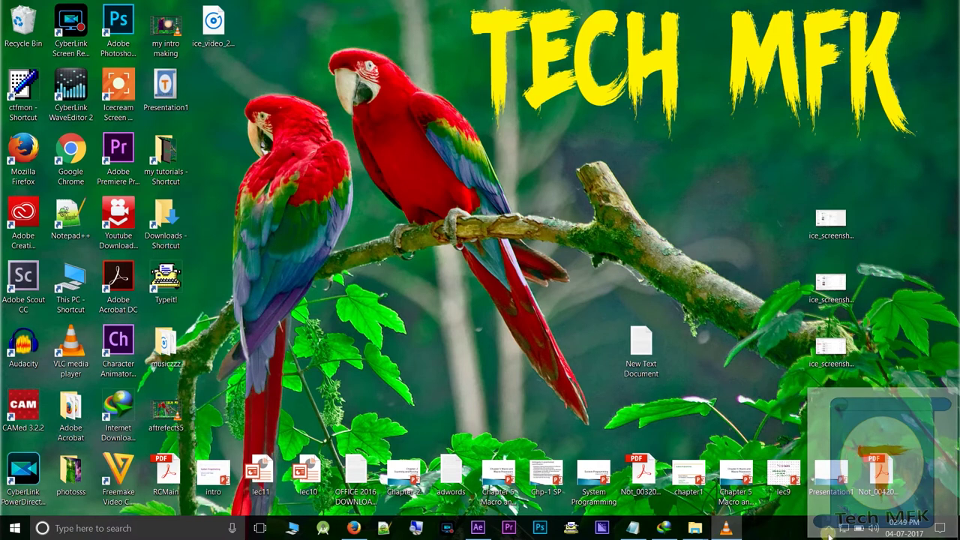
# Search Google for 'download fml fonts' in a new Firefox tab.
pyautogui.click(829, 530)
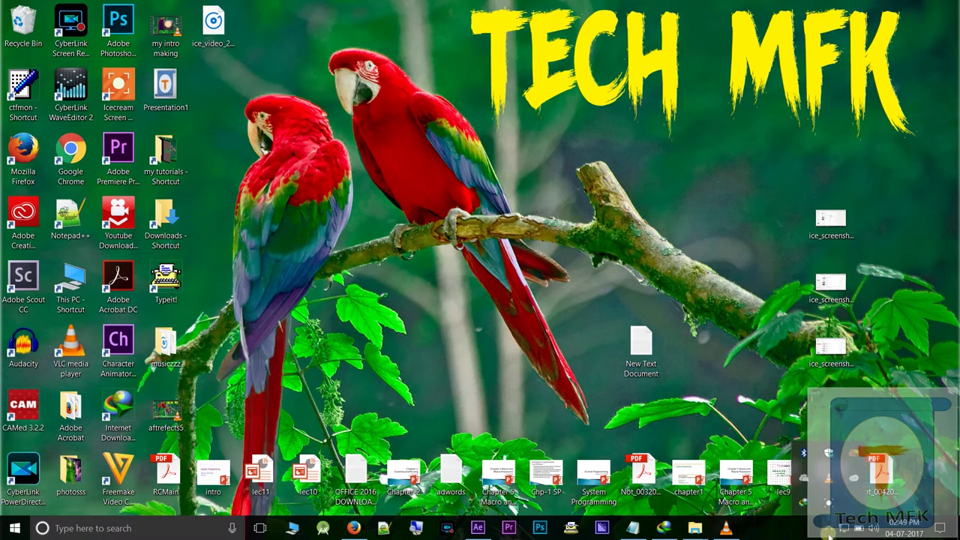
pyautogui.click(599, 210)
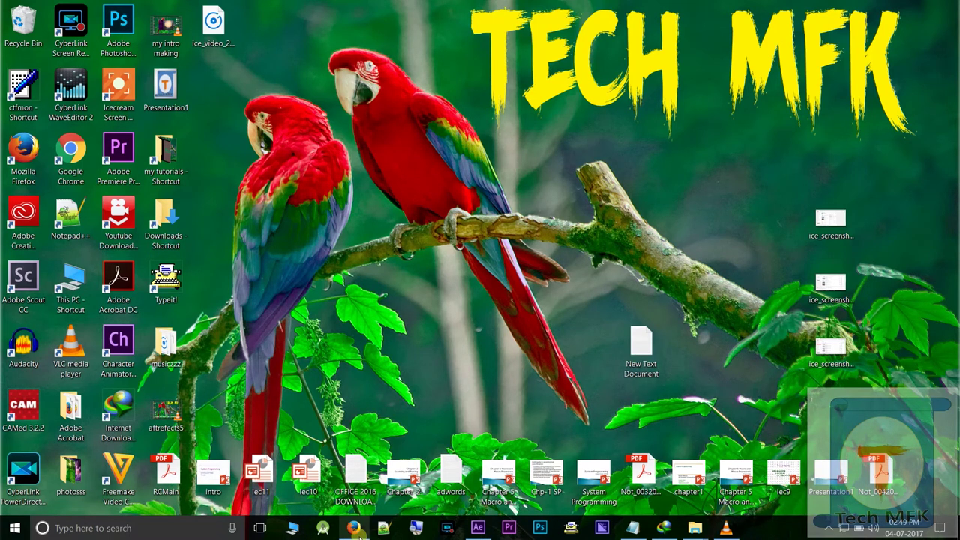
pyautogui.click(354, 529)
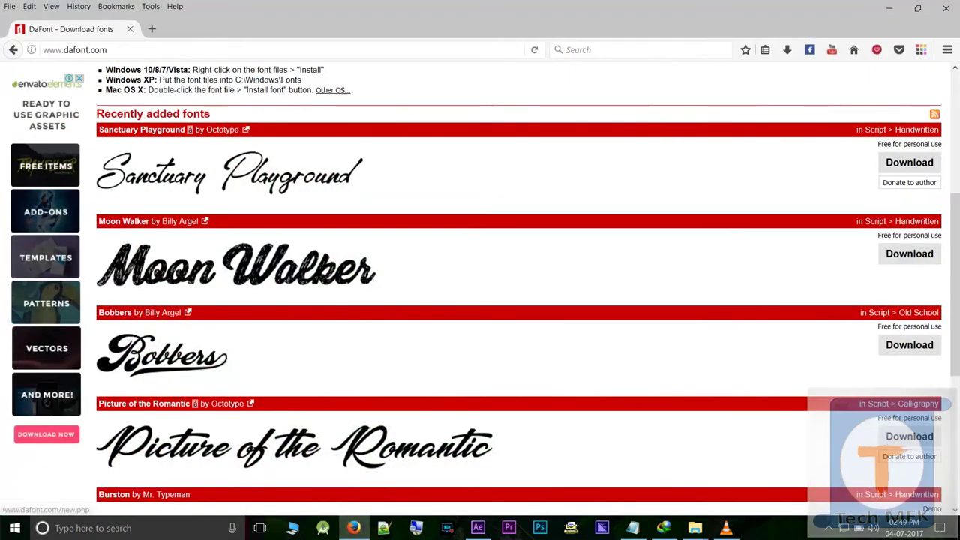
pyautogui.click(151, 30)
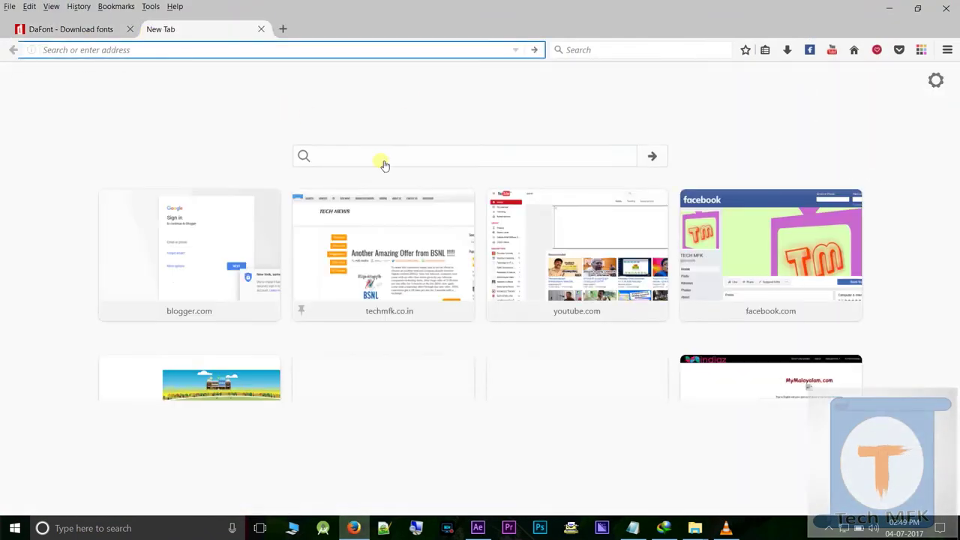
pyautogui.click(361, 99)
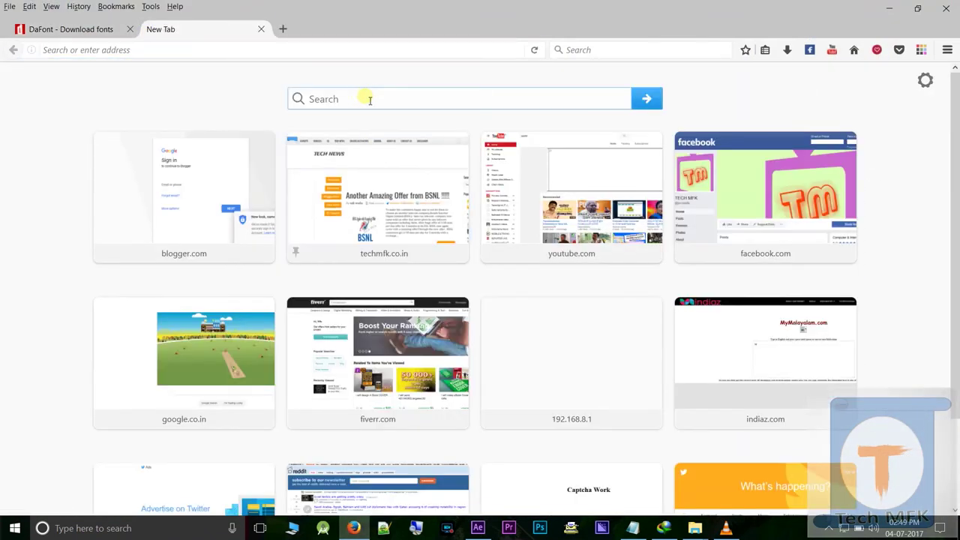
pyautogui.write('download')
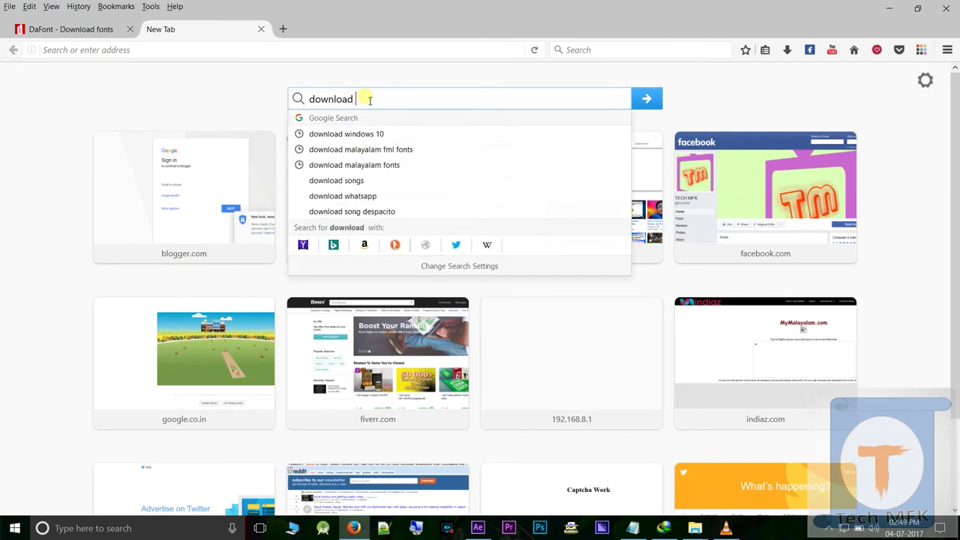
pyautogui.write(' fml fonts')
pyautogui.press('Return')
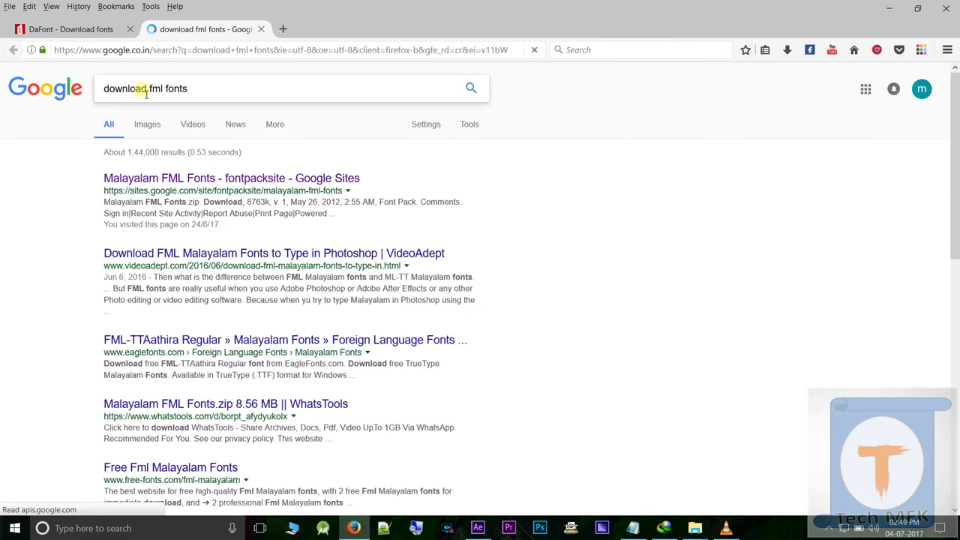
# Add 'malayalam' to the query and open the fontpacksite Malayalam FML Fonts result.
pyautogui.click(155, 88)
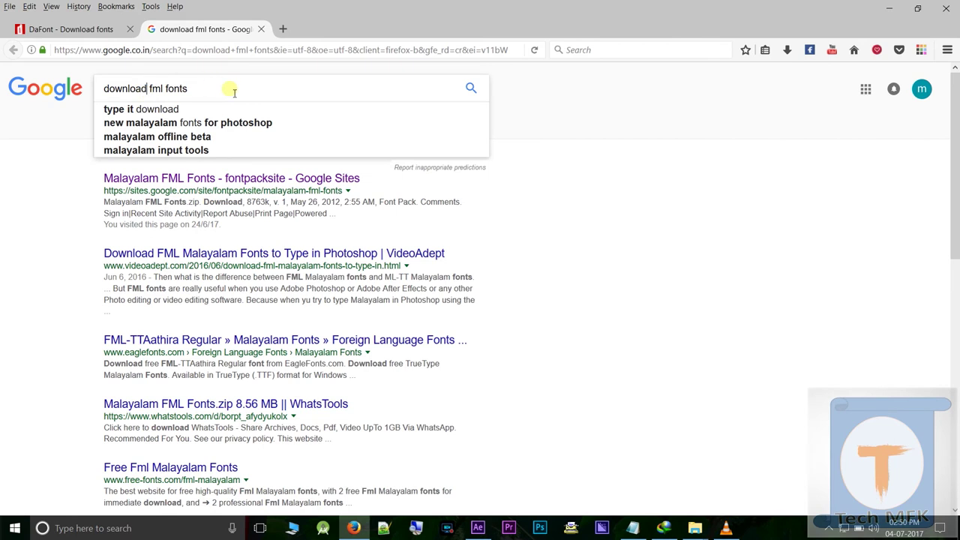
pyautogui.write('ma;layalam')
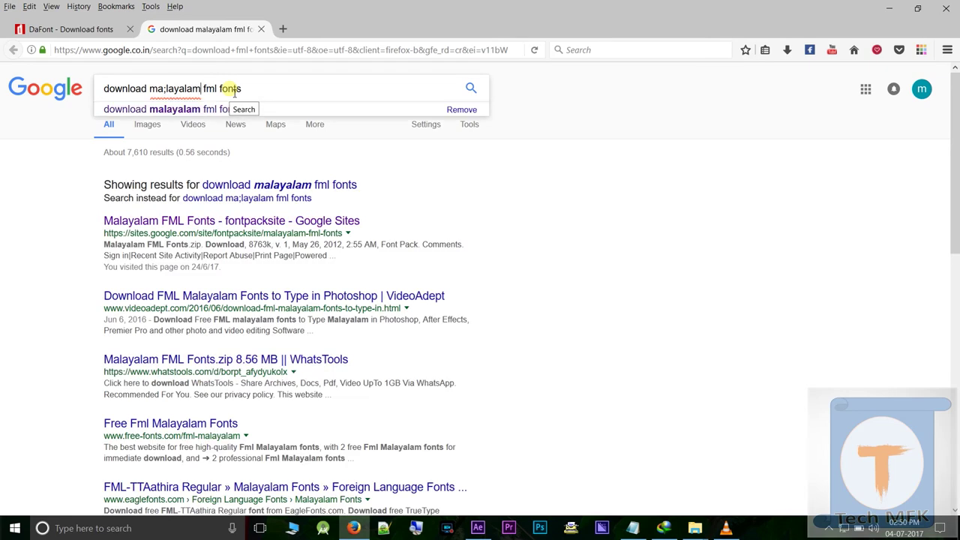
pyautogui.press('Return')
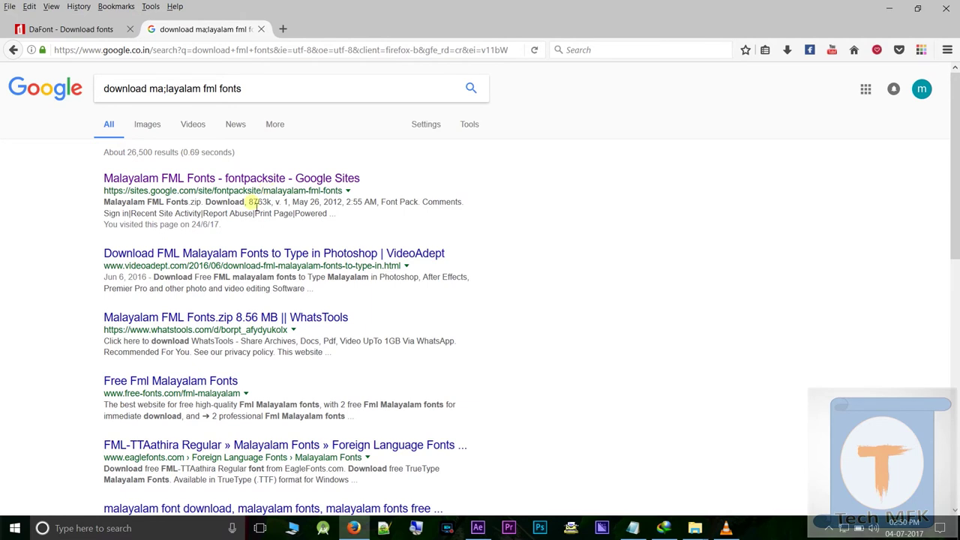
pyautogui.click(180, 181)
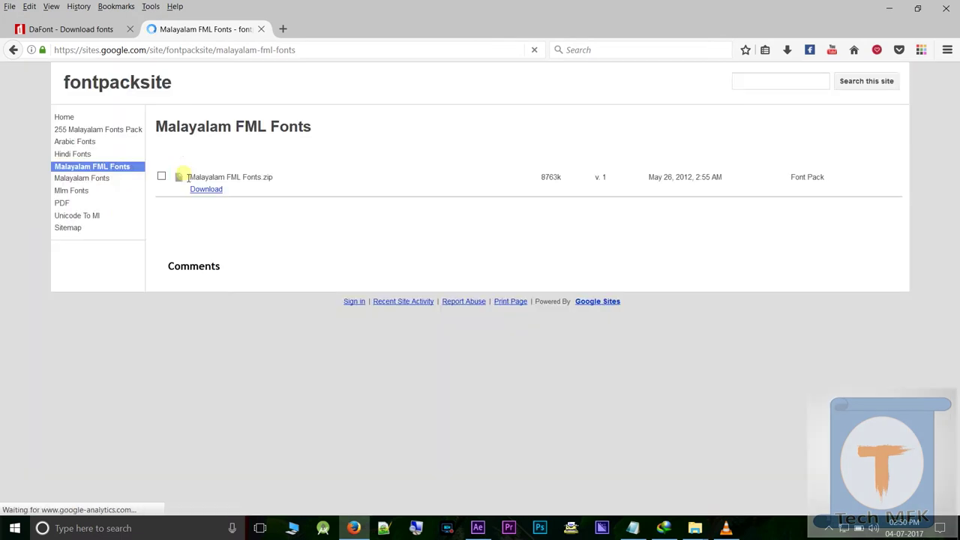
# Open the fontpacksite page and request the Malayalam FML Fonts.zip (8763k) download.
pyautogui.click(204, 189)
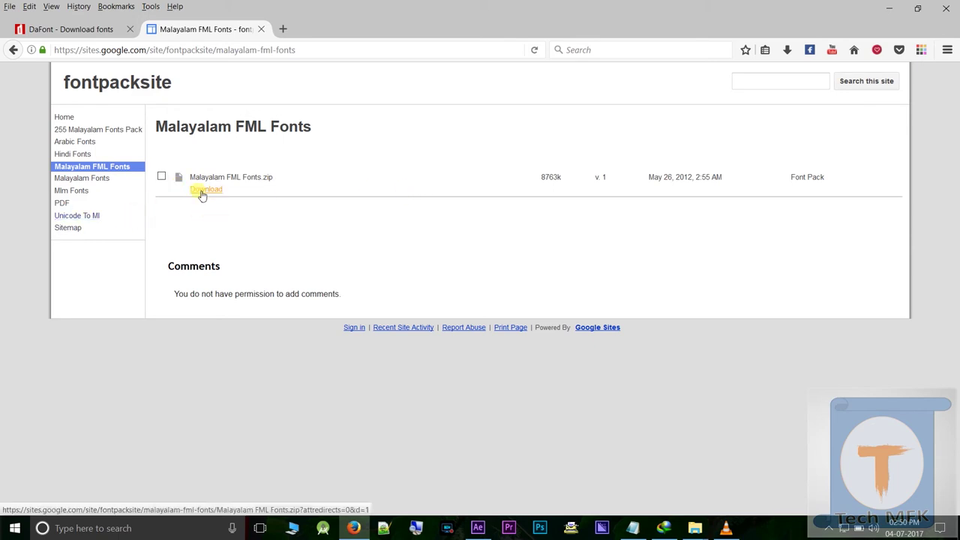
pyautogui.click(201, 191)
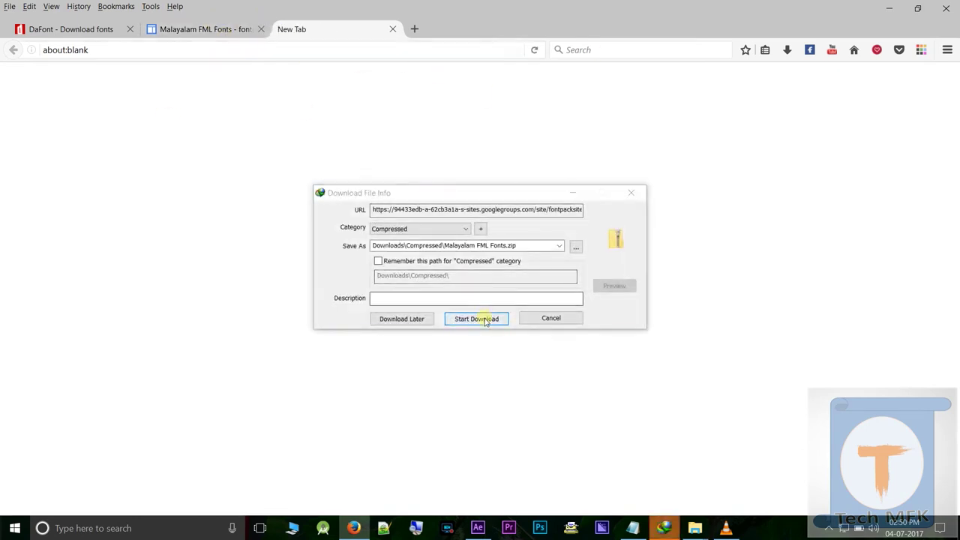
# Start the Malayalam FML Fonts.zip download, then minimize the progress window and Firefox.
pyautogui.click(485, 321)
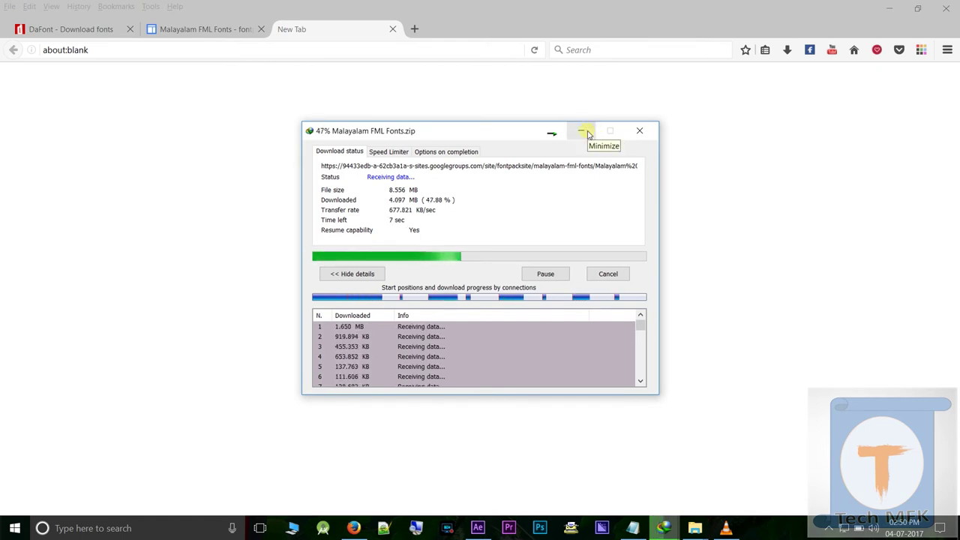
pyautogui.click(589, 133)
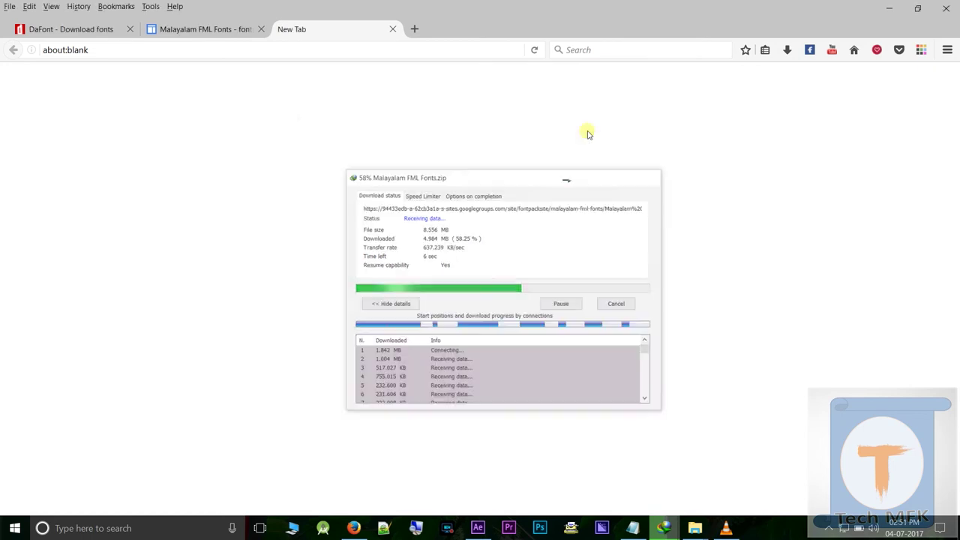
pyautogui.click(885, 11)
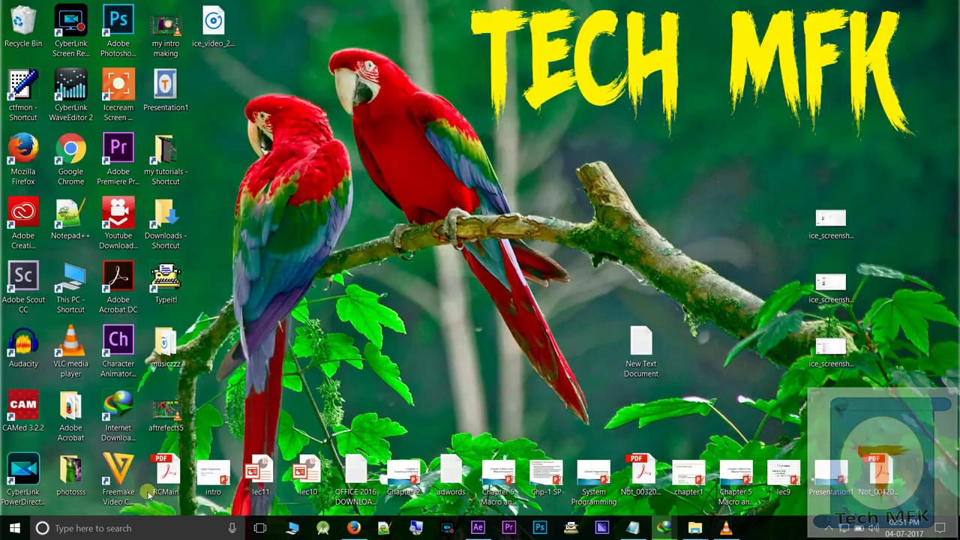
# Launch Internet Download Manager and open the folder holding the completed Malayalam FML Fonts.zip.
pyautogui.click(122, 409)
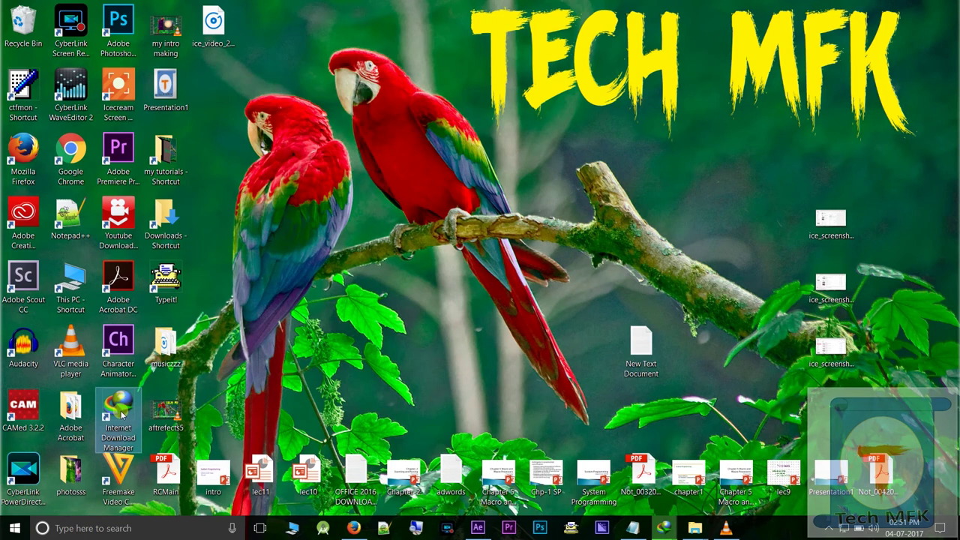
pyautogui.rightClick(121, 410)
pyautogui.click(159, 125)
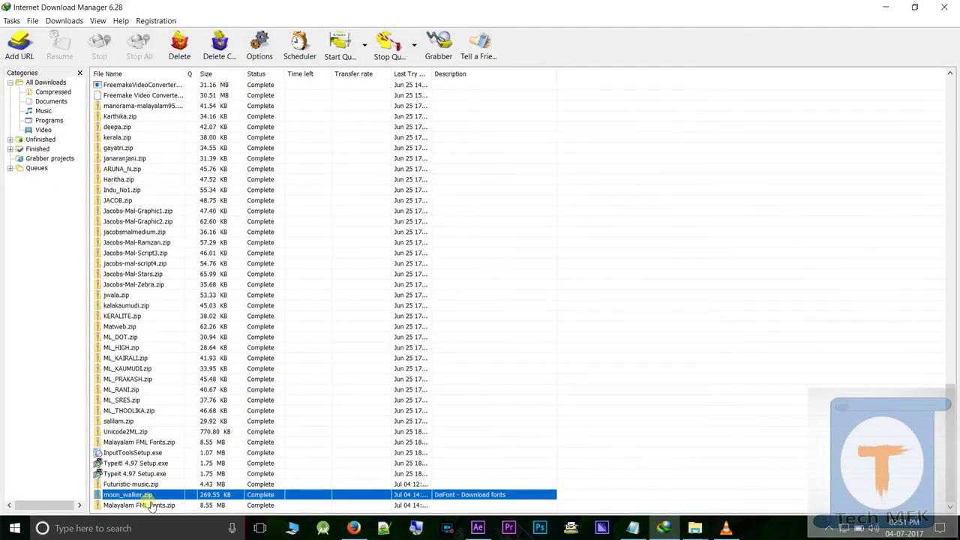
pyautogui.click(153, 505)
pyautogui.rightClick(150, 507)
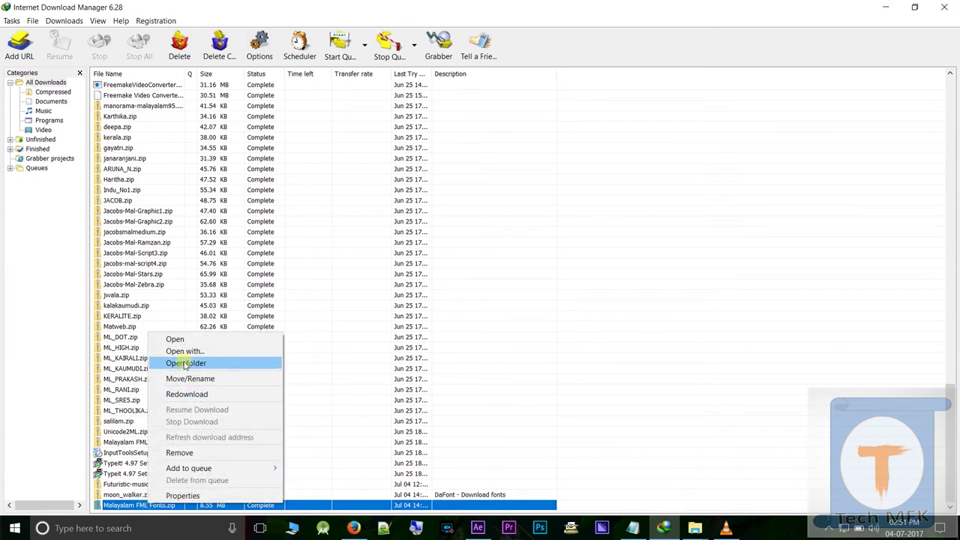
pyautogui.click(185, 364)
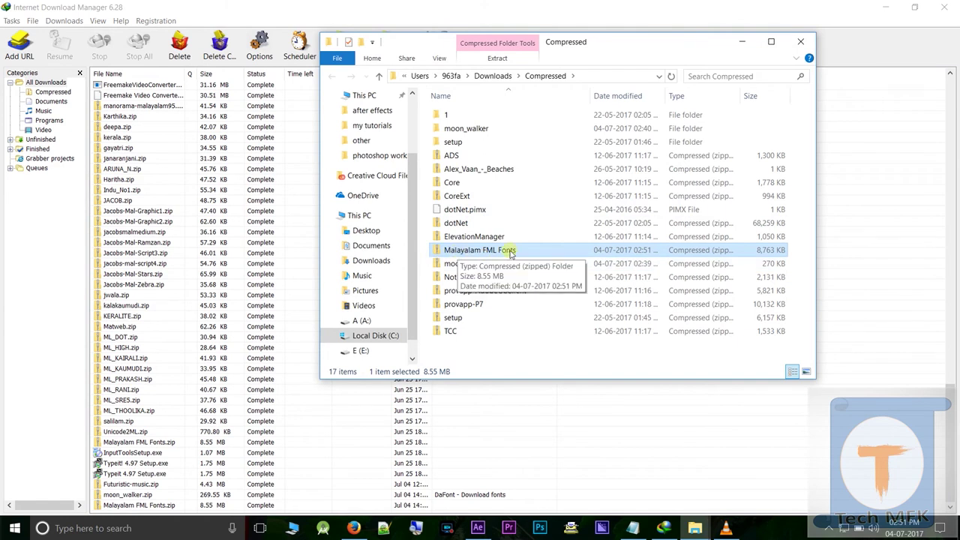
# Extract the Malayalam FML Fonts archive and open its FML_Fonts subfolder.
pyautogui.rightClick(509, 254)
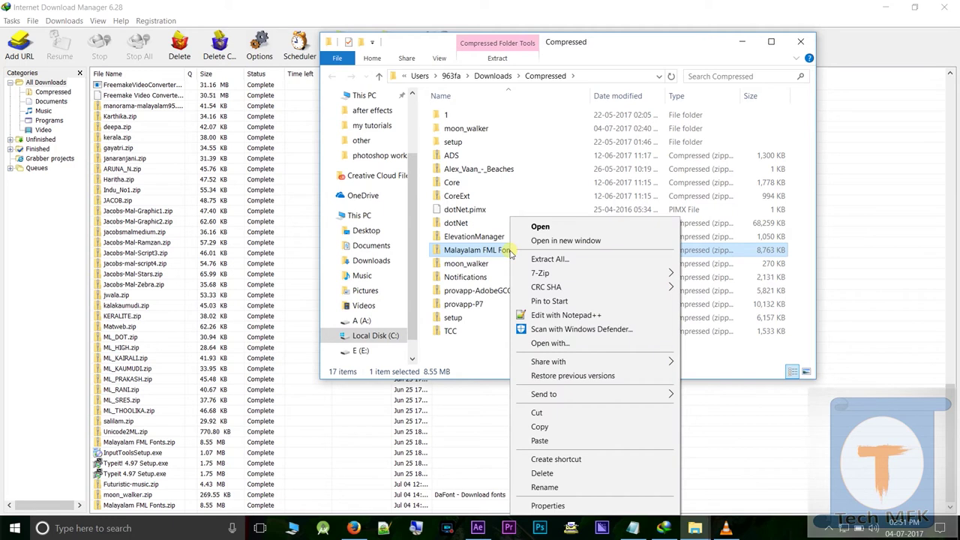
pyautogui.moveTo(600, 273)
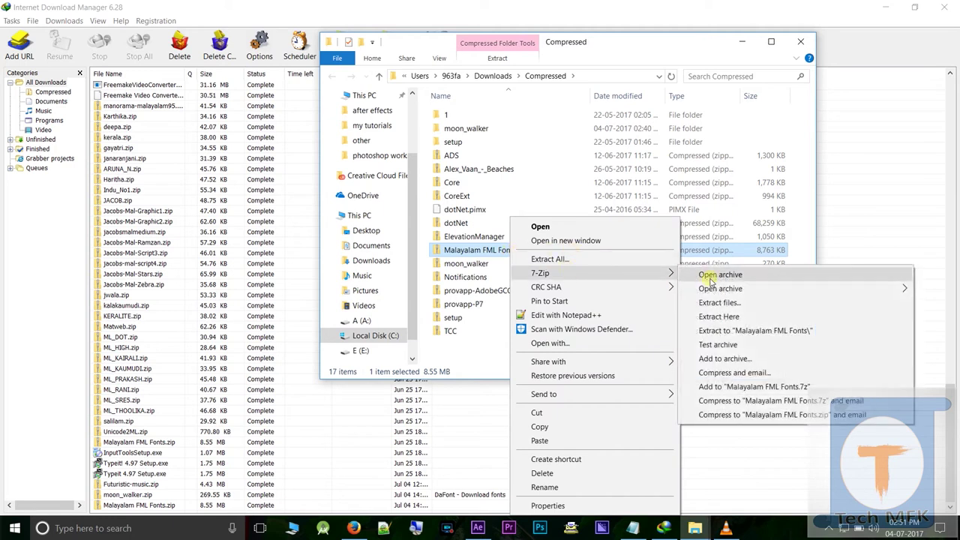
pyautogui.click(717, 334)
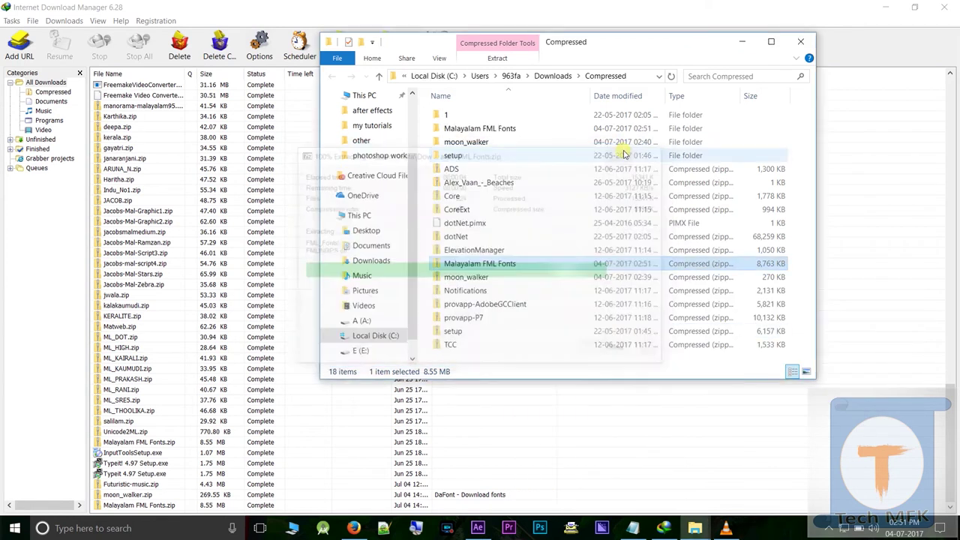
pyautogui.doubleClick(525, 129)
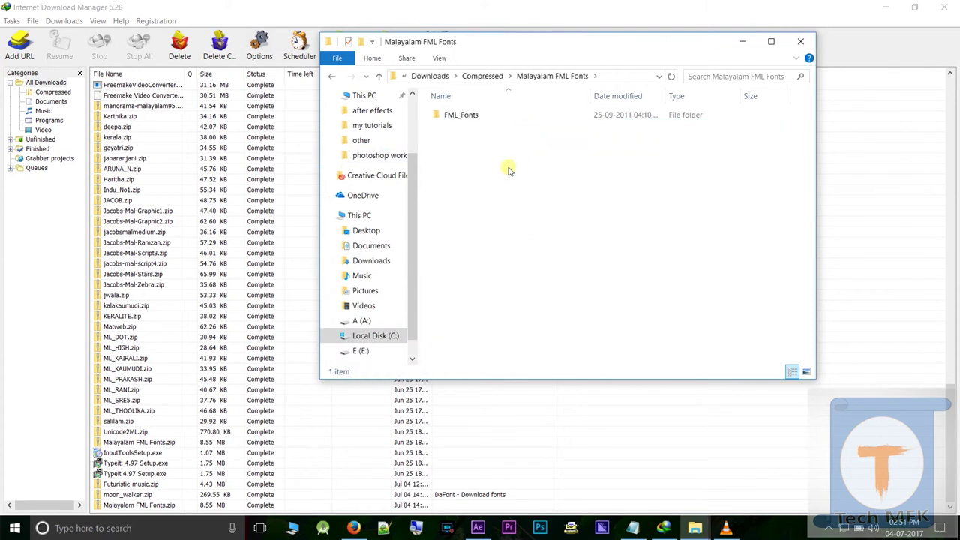
pyautogui.doubleClick(491, 119)
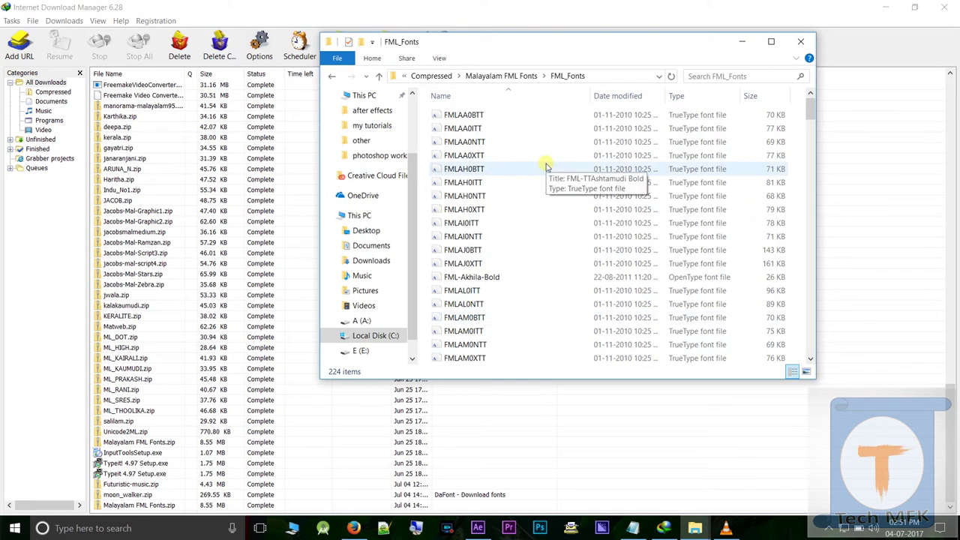
# Select and copy all 224 font files in FML_Fonts.
pyautogui.hotkey('ctrl', 'a')
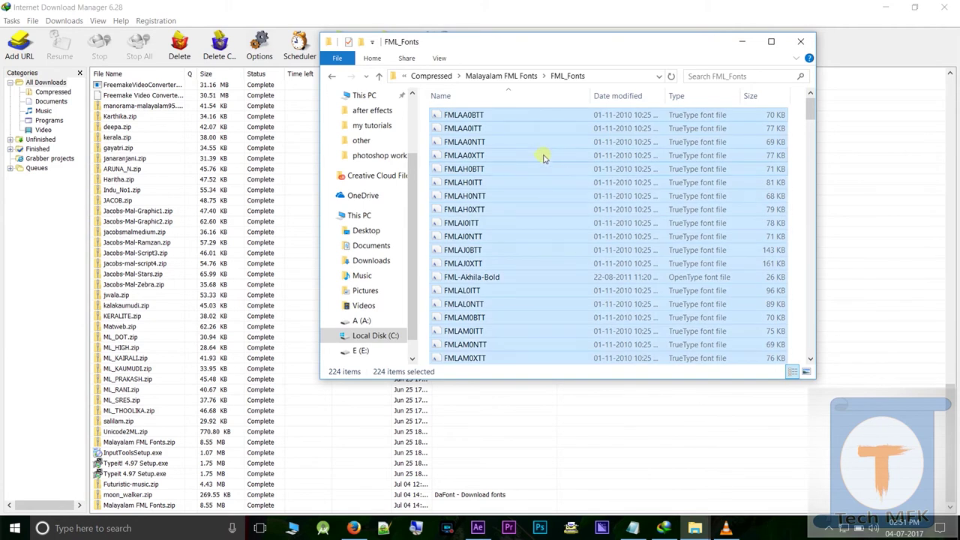
pyautogui.rightClick(548, 174)
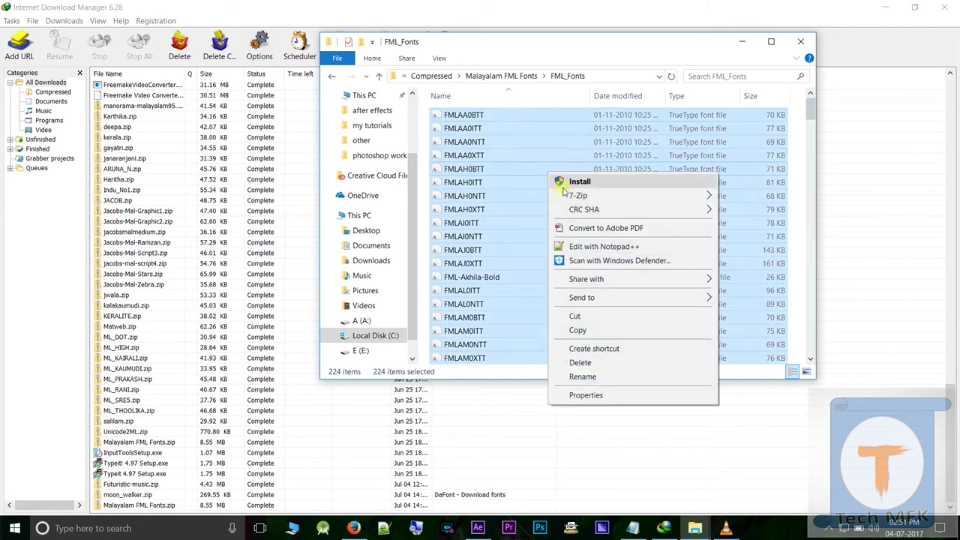
pyautogui.click(592, 332)
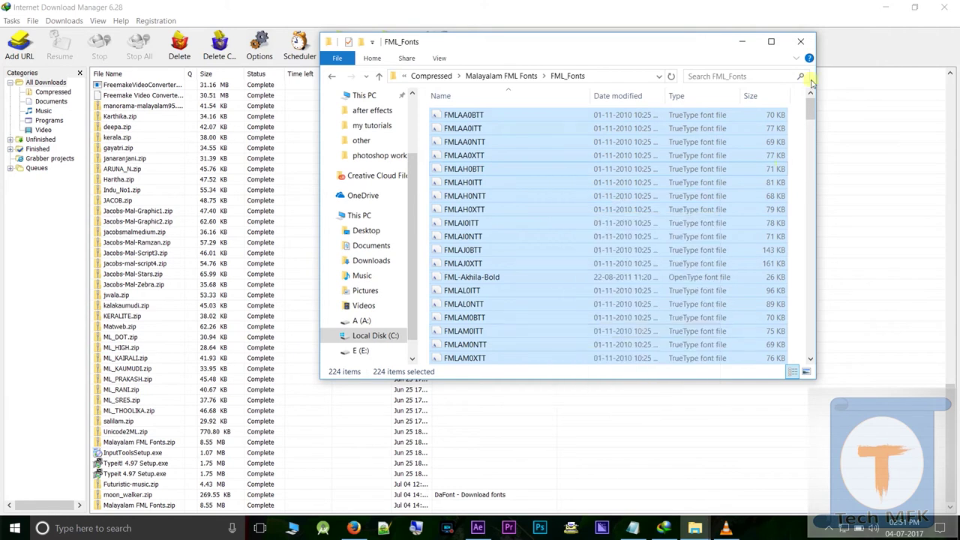
# Minimize the open windows and browse to C:\Windows\Fonts in a maximized Explorer window.
pyautogui.click(739, 43)
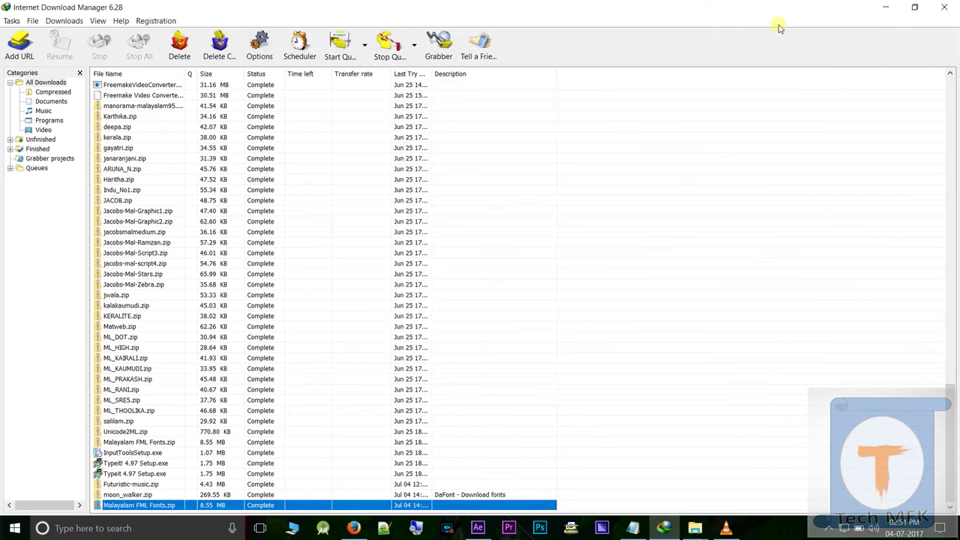
pyautogui.click(885, 7)
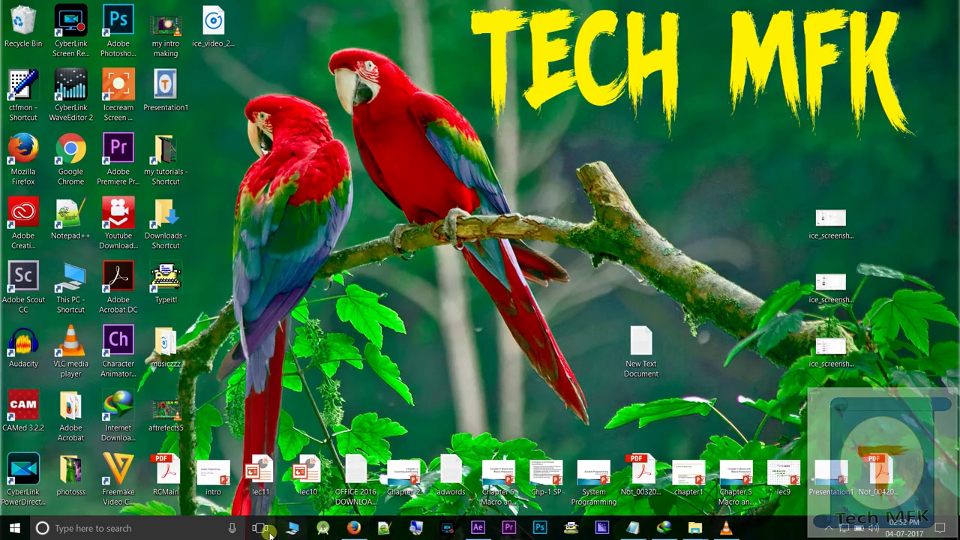
pyautogui.click(296, 528)
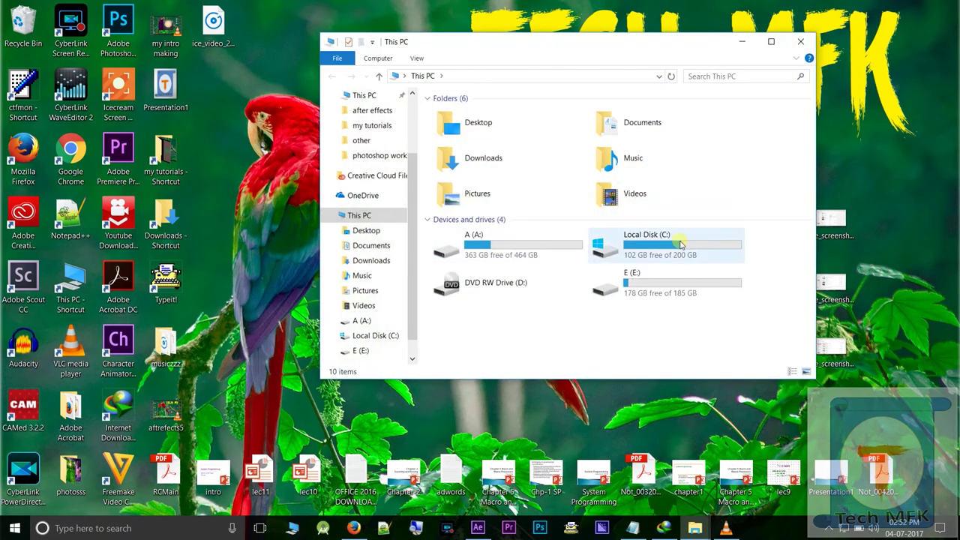
pyautogui.click(681, 245)
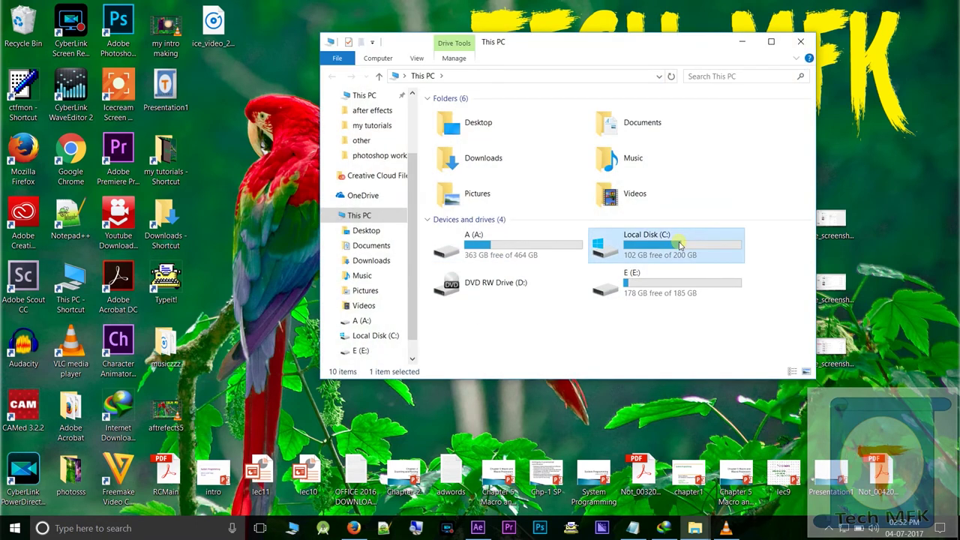
pyautogui.doubleClick(680, 244)
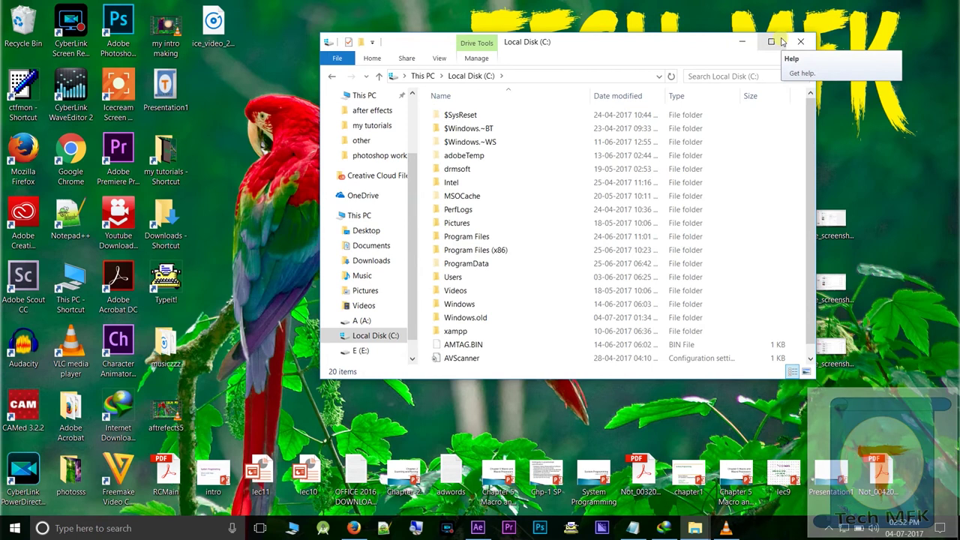
pyautogui.click(773, 42)
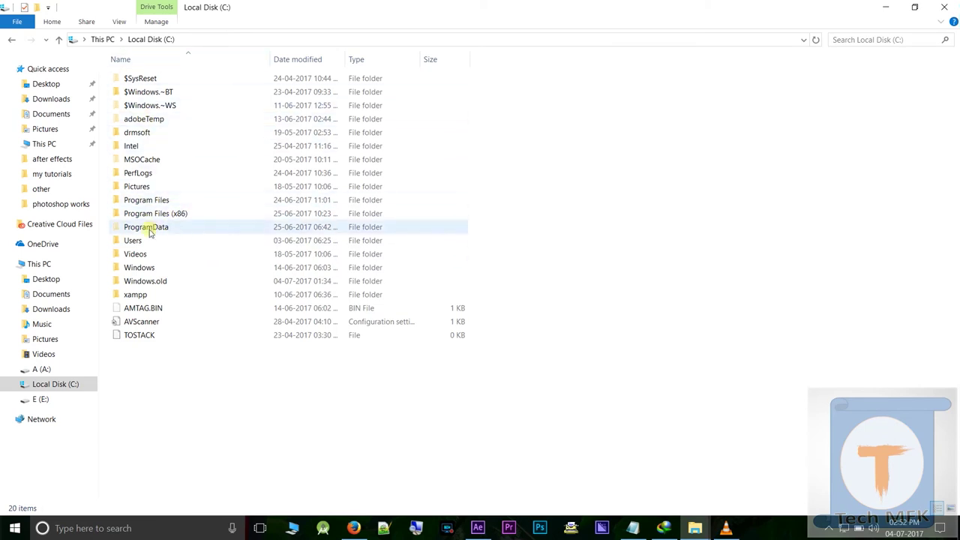
pyautogui.doubleClick(149, 268)
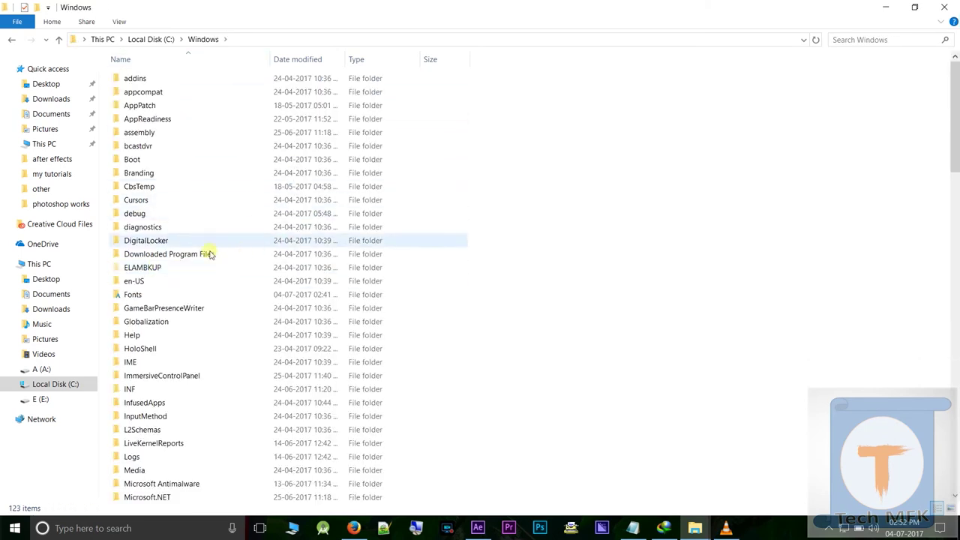
pyautogui.doubleClick(153, 297)
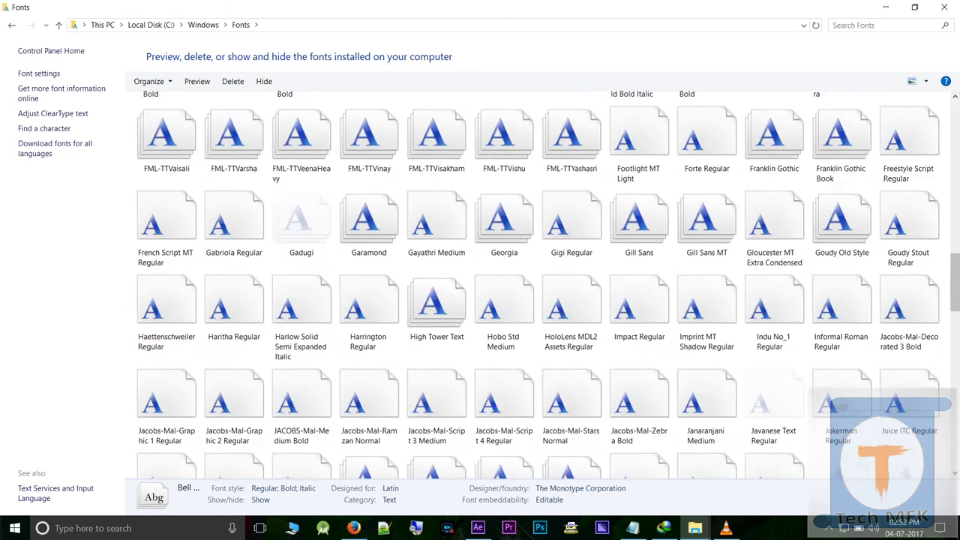
pyautogui.moveTo(955, 131); pyautogui.dragTo(955, 443)
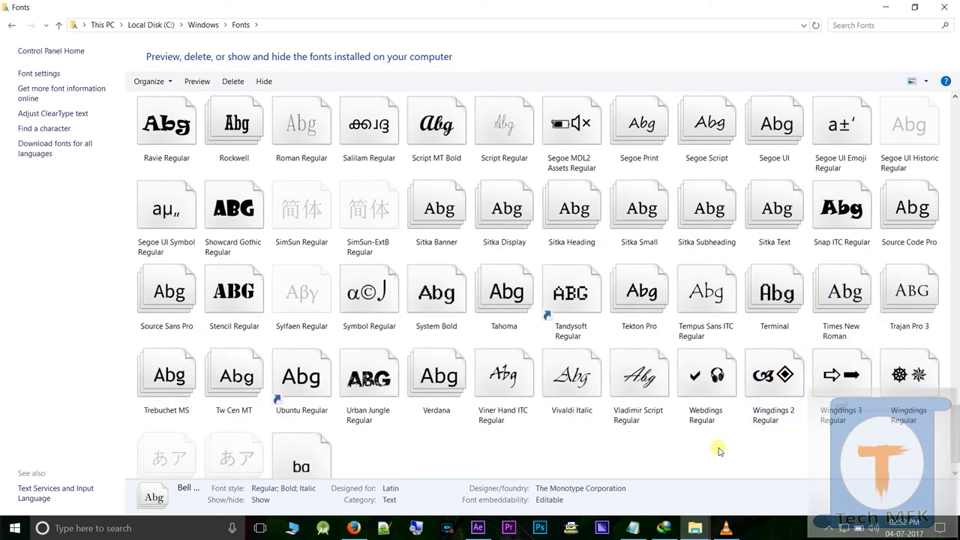
# Paste the copied fonts into Fonts, skipping already-installed ones like FML-TTAshtamudi Bold and Italic.
pyautogui.rightClick(750, 450)
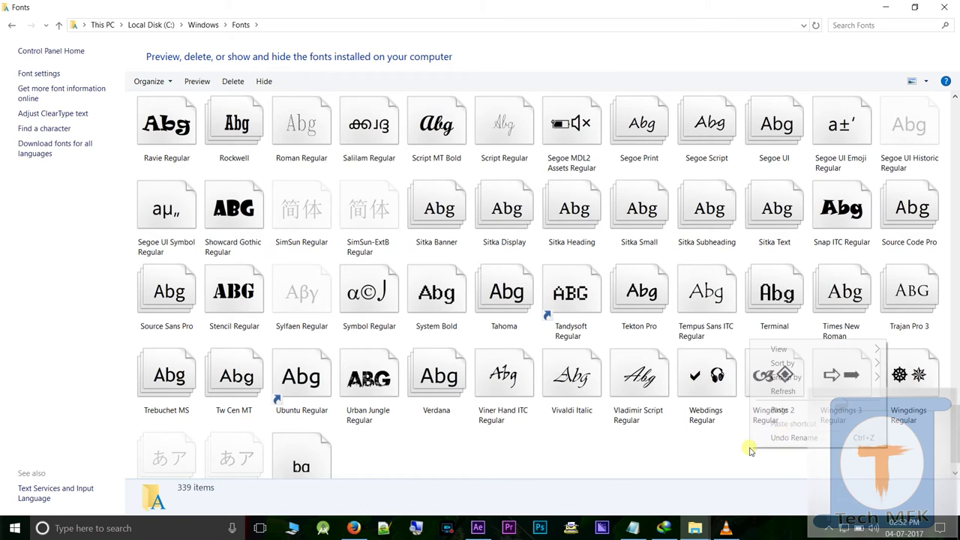
pyautogui.click(785, 415)
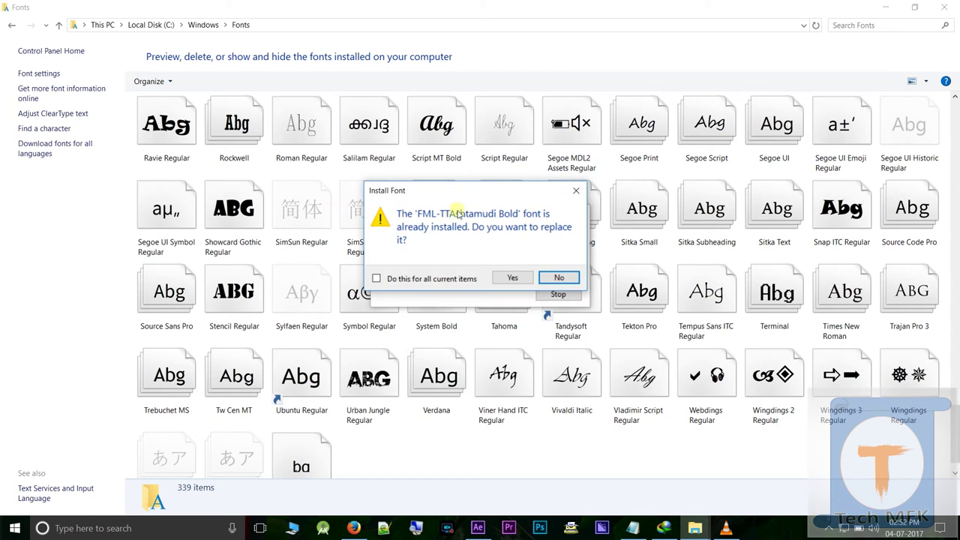
pyautogui.click(577, 193)
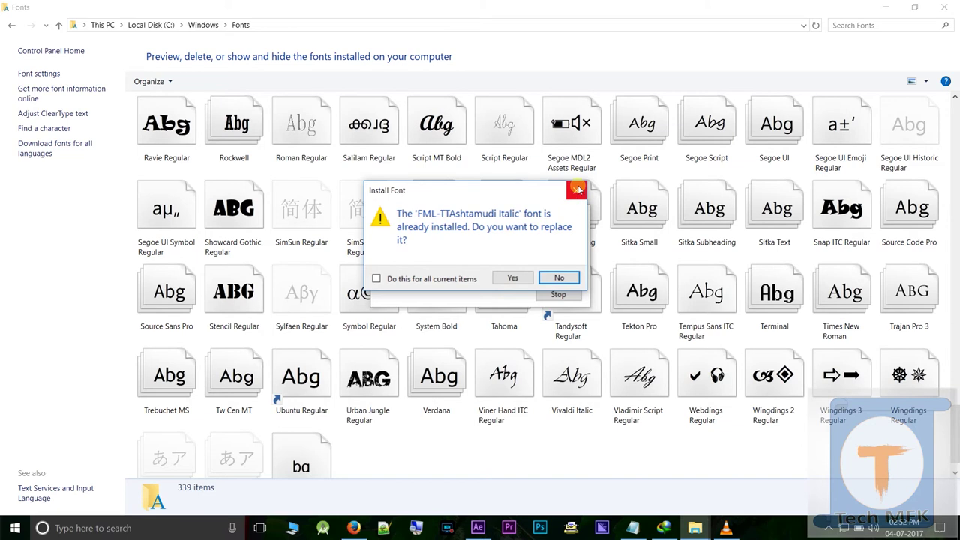
pyautogui.click(577, 191)
pyautogui.click(577, 191)
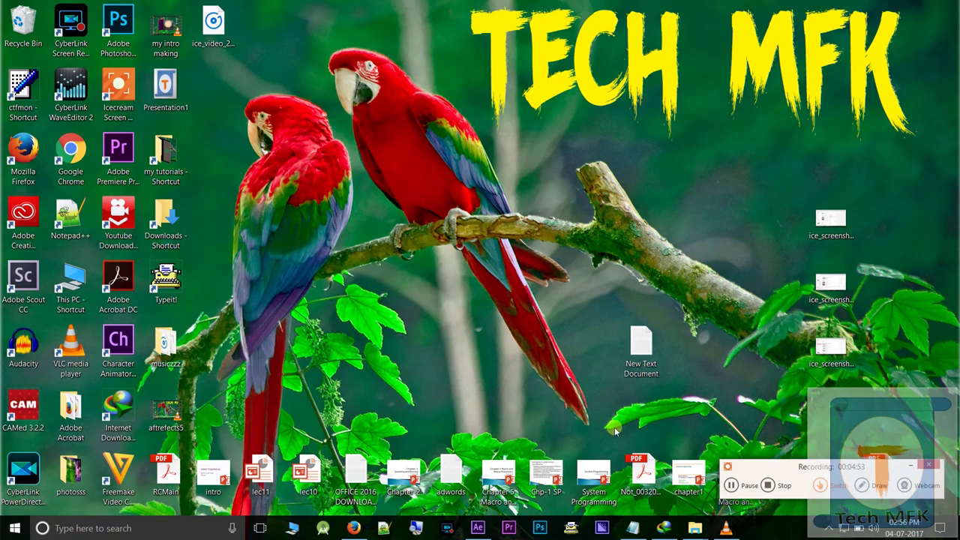
# Search Google for 'type it' in Firefox, then minimize the browser.
pyautogui.click(357, 531)
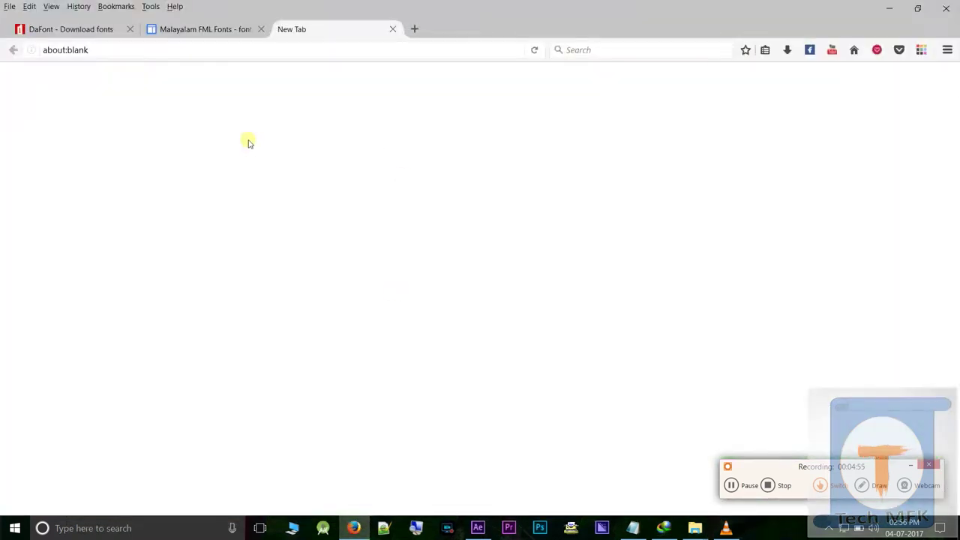
pyautogui.click(571, 50)
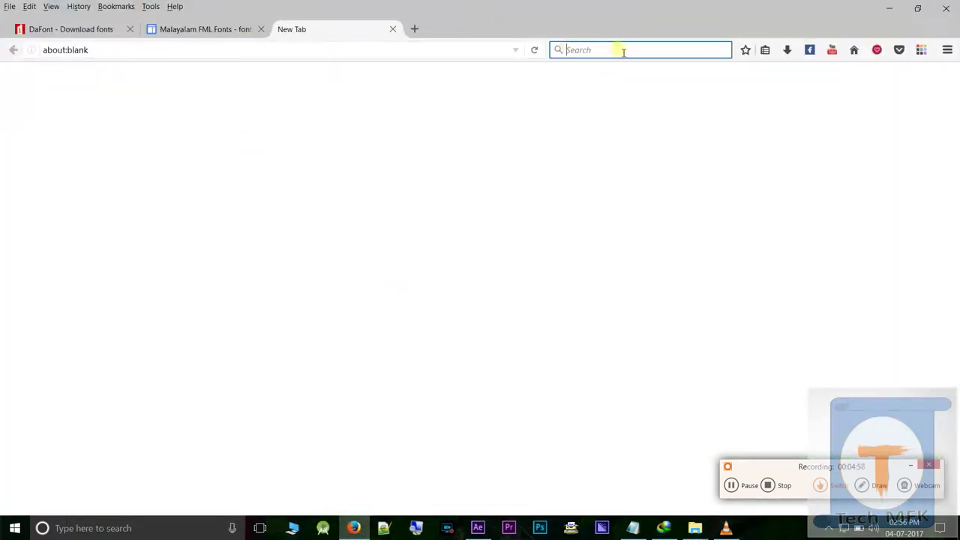
pyautogui.write('ty')
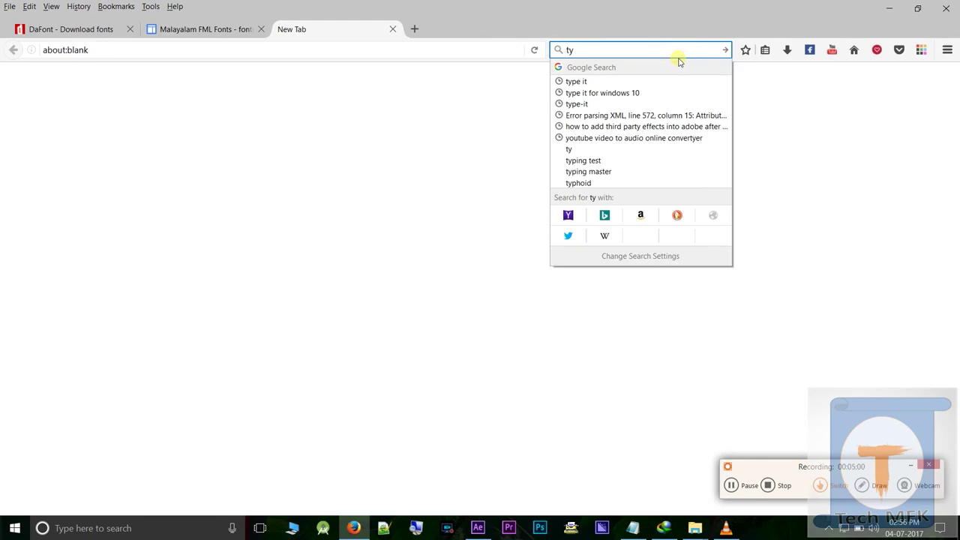
pyautogui.write('pe i')
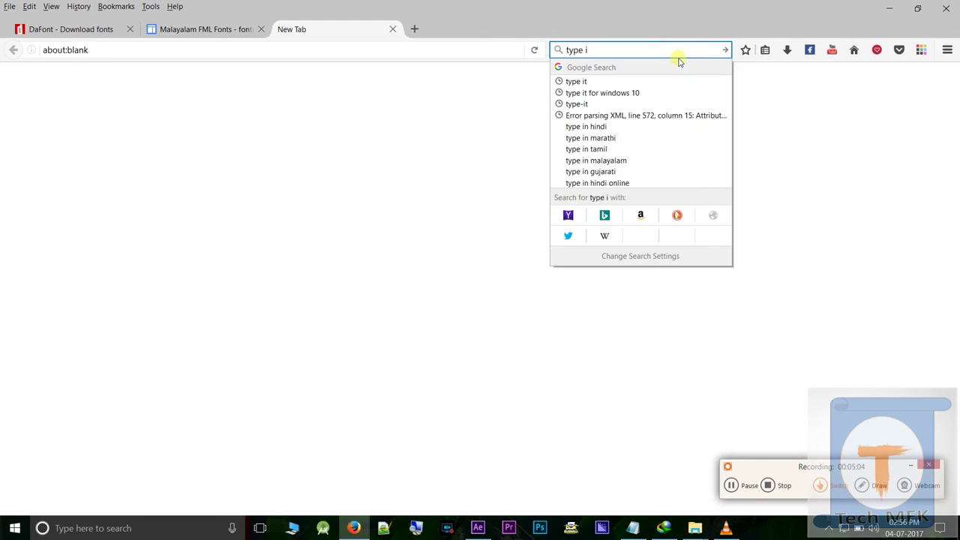
pyautogui.write('t')
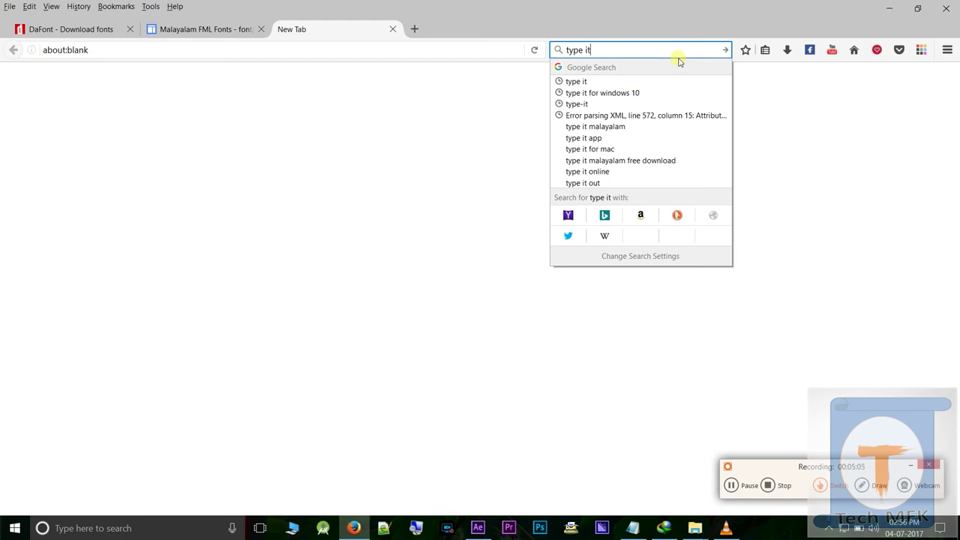
pyautogui.press('Return')
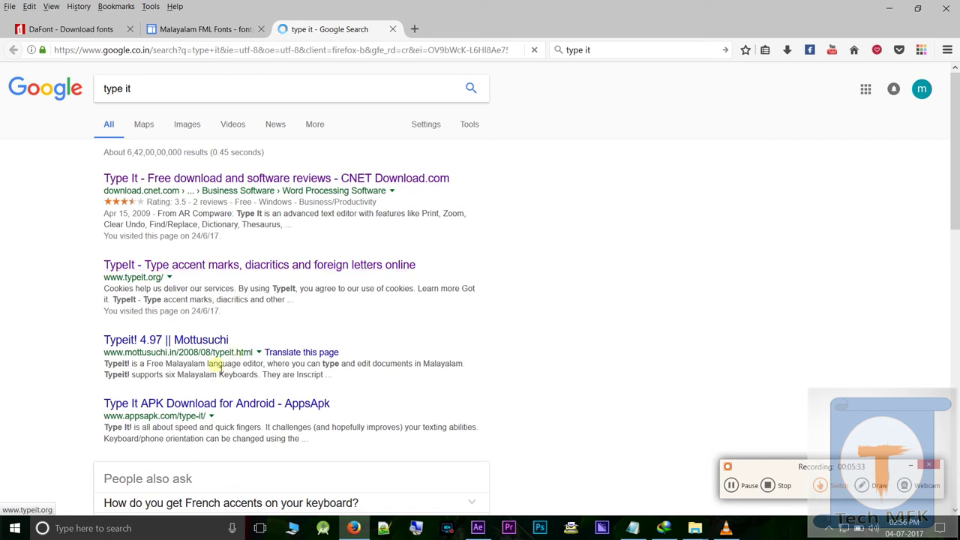
pyautogui.click(889, 8)
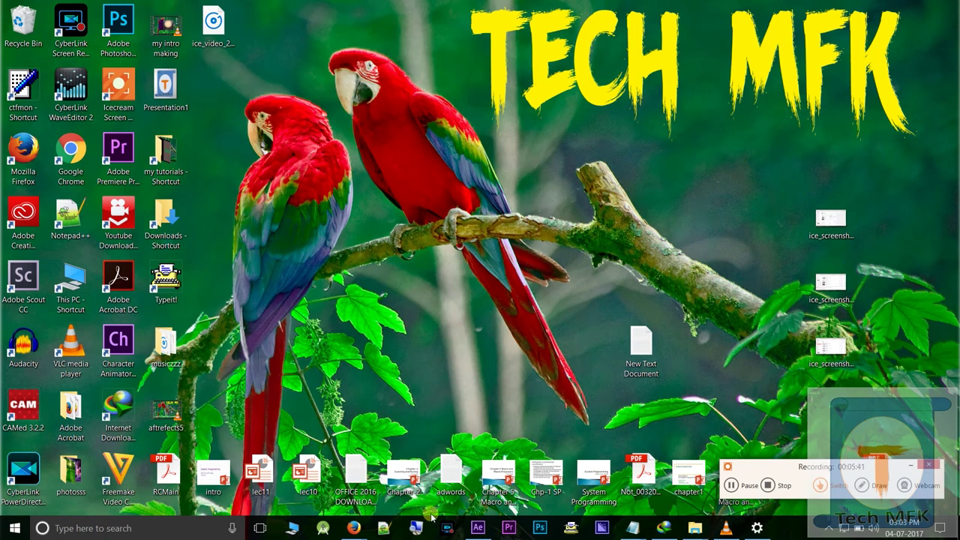
pyautogui.moveTo(356, 529)
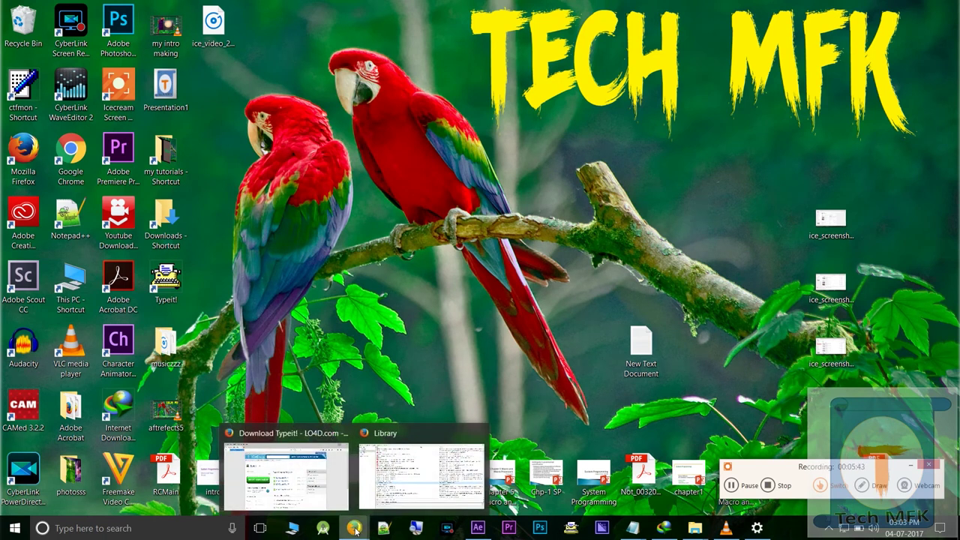
pyautogui.moveTo(264, 484)
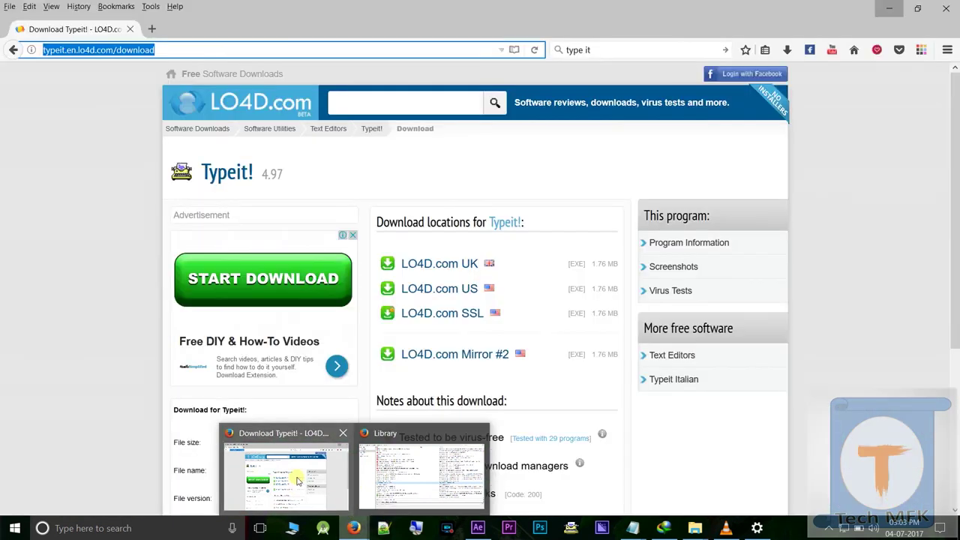
pyautogui.click(297, 480)
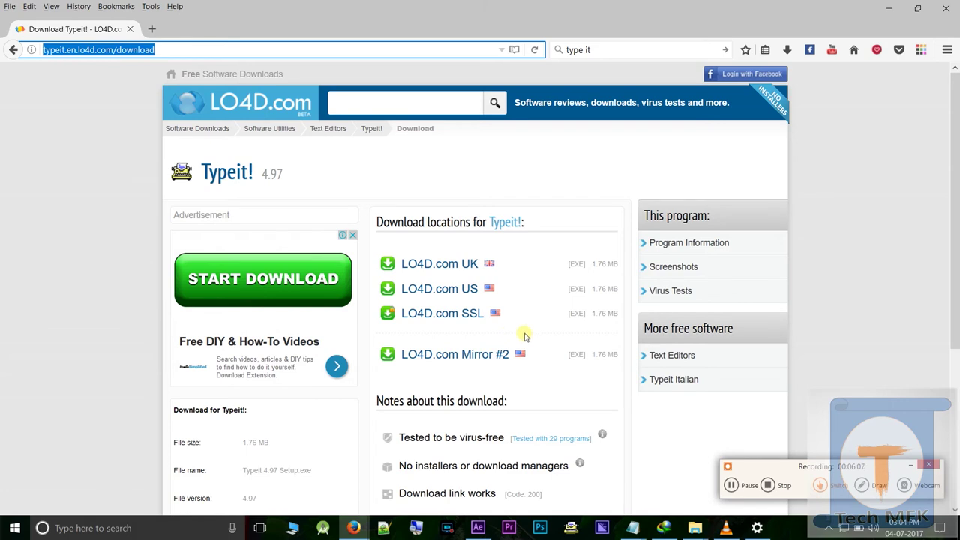
pyautogui.press('super+d')
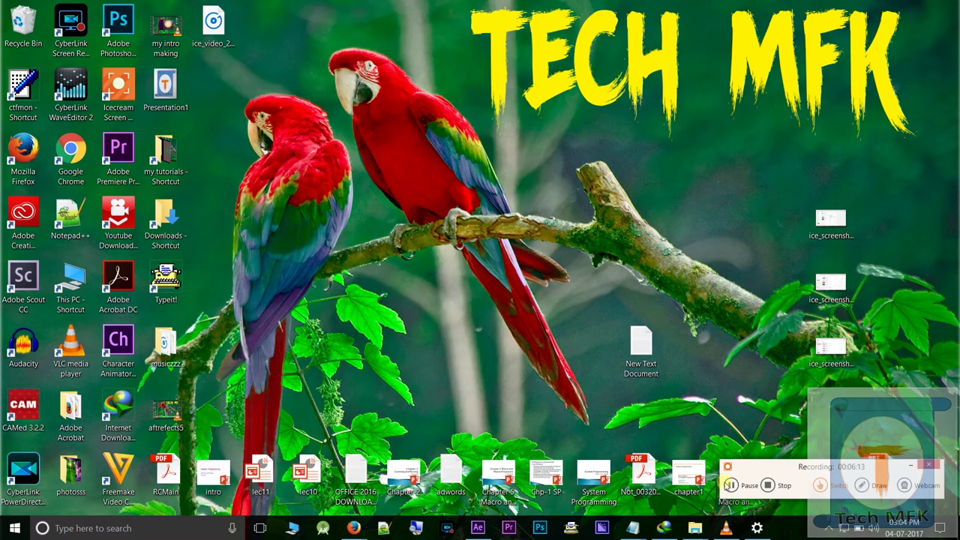
# Start Typeit! 4.97 with an empty document and bring Firefox back up.
pyautogui.click(571, 532)
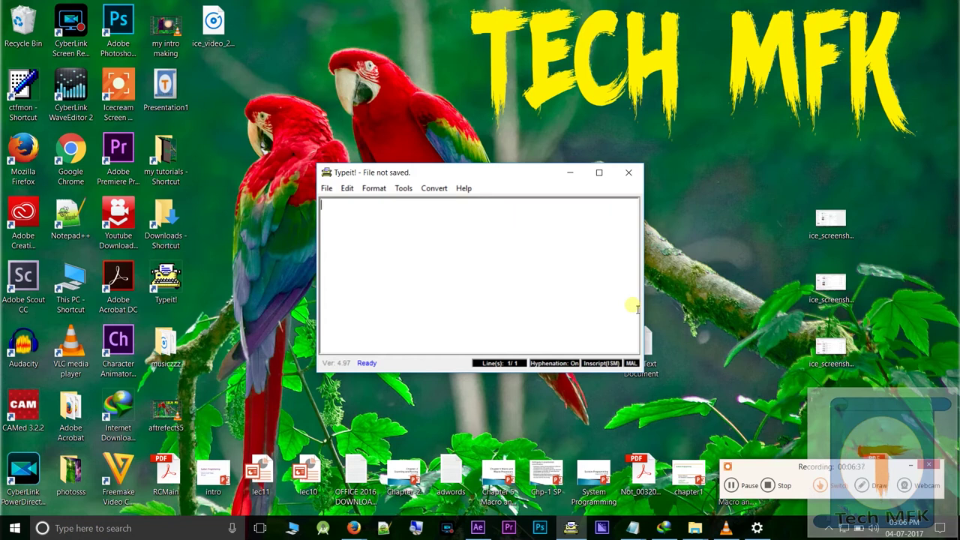
pyautogui.click(356, 521)
# From the Download Typeit! page, search Google for 'malayalam input tool'.
pyautogui.click(323, 480)
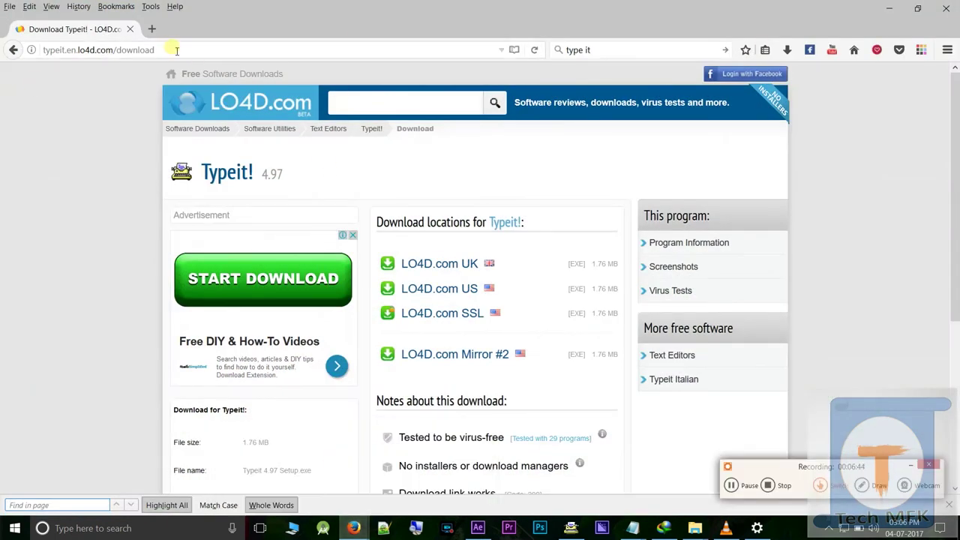
pyautogui.click(640, 53)
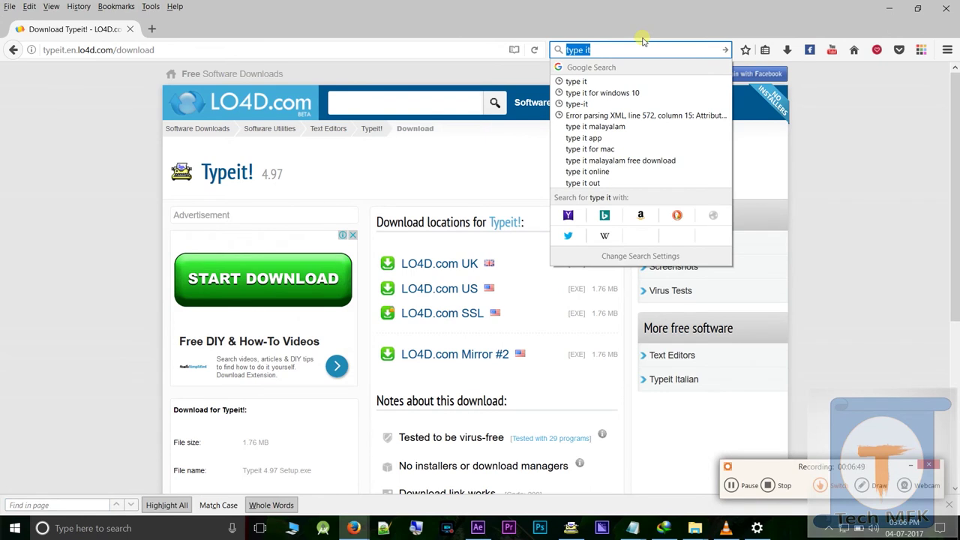
pyautogui.write('malayalam input tool')
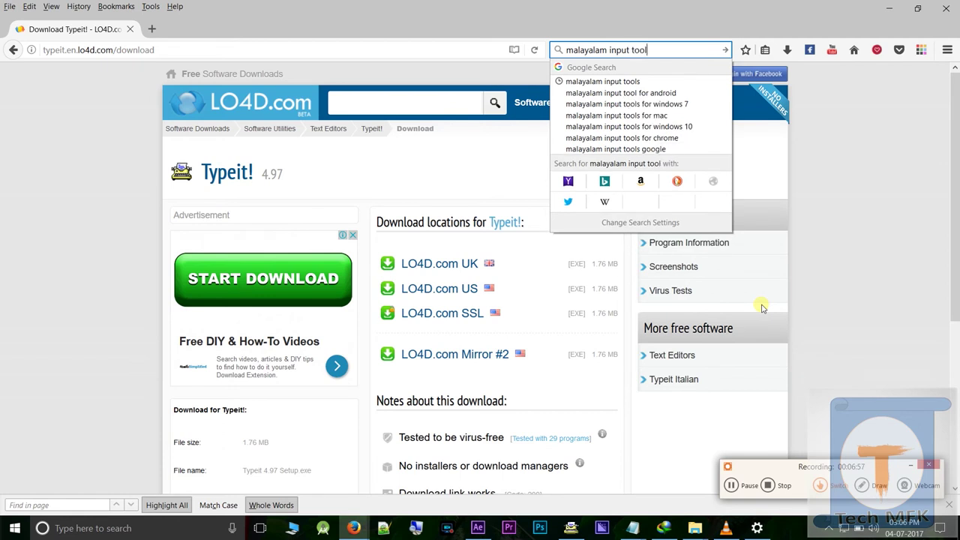
pyautogui.press('Return')
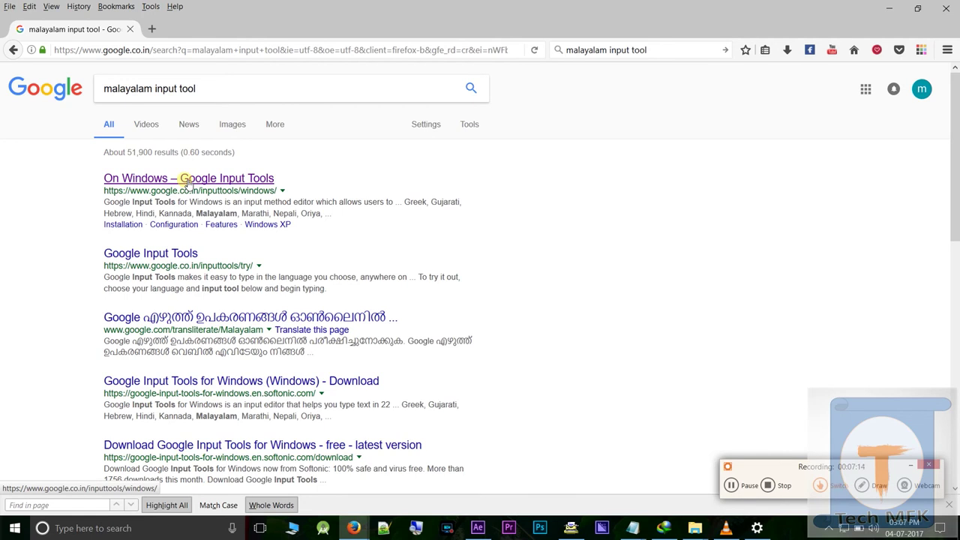
# On the Google Input Tools for Windows page, choose Malayalam, accept the terms, and download InputToolsSetup_2.exe.
pyautogui.click(187, 181)
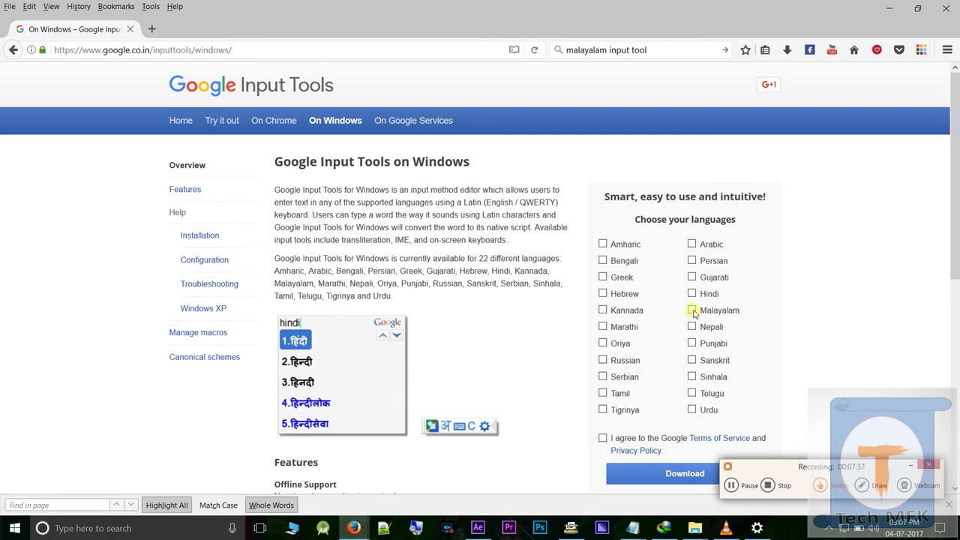
pyautogui.click(692, 310)
pyautogui.click(603, 439)
pyautogui.click(647, 477)
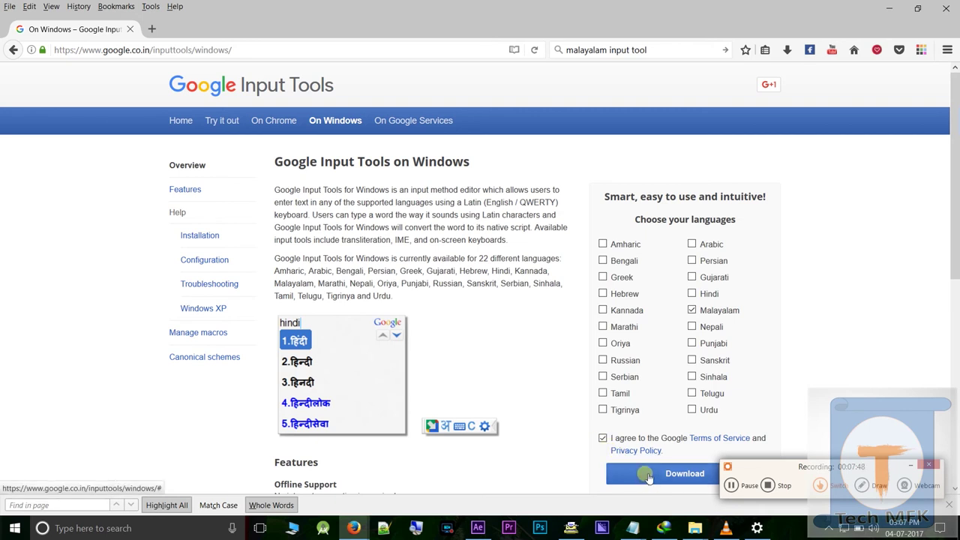
pyautogui.click(648, 477)
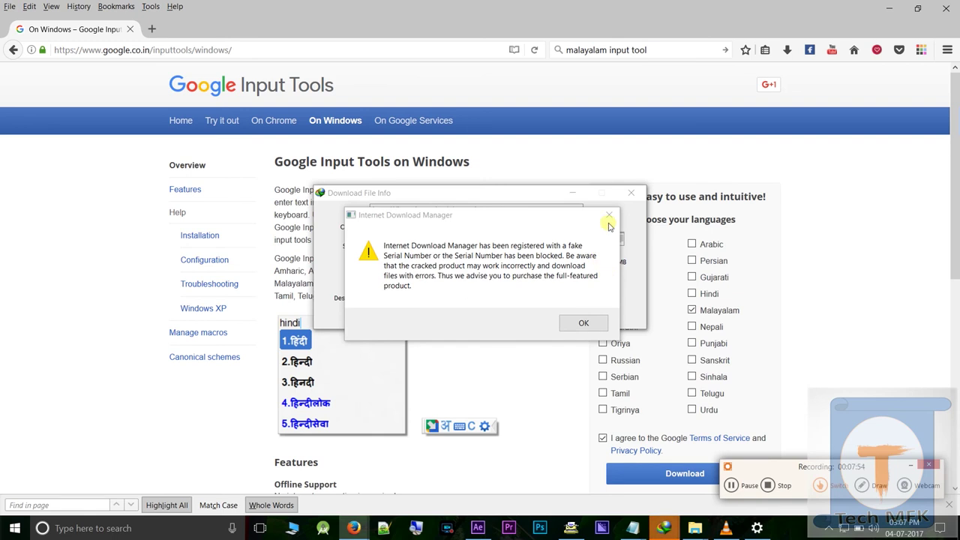
# Dismiss the IDM warning, run InputToolsSetup_2.exe, then minimize IDM and the browser.
pyautogui.click(610, 219)
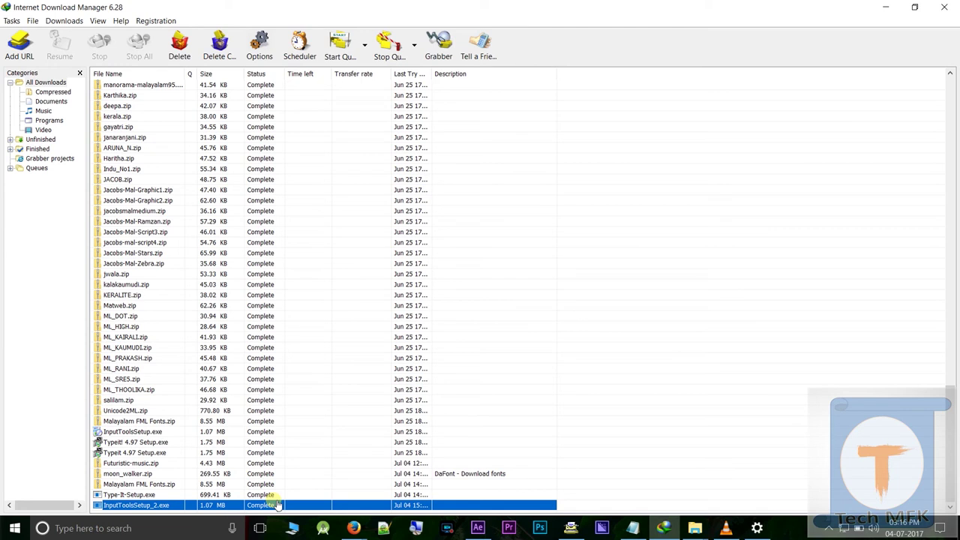
pyautogui.rightClick(277, 505)
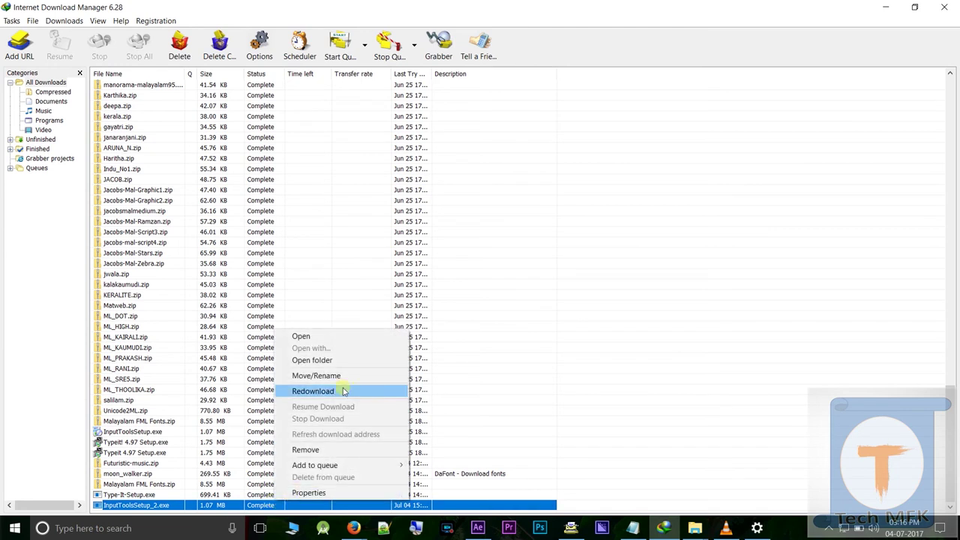
pyautogui.click(318, 337)
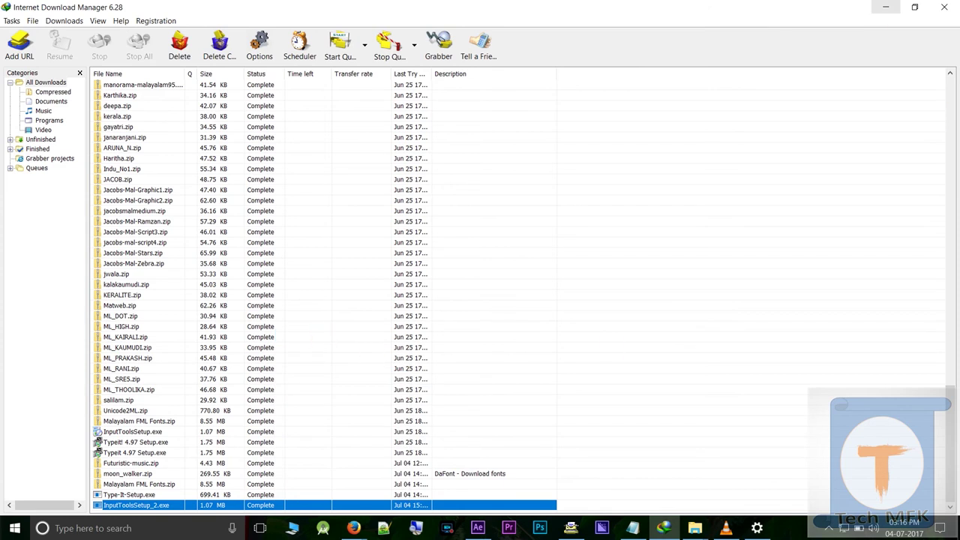
pyautogui.click(875, 6)
pyautogui.click(876, 7)
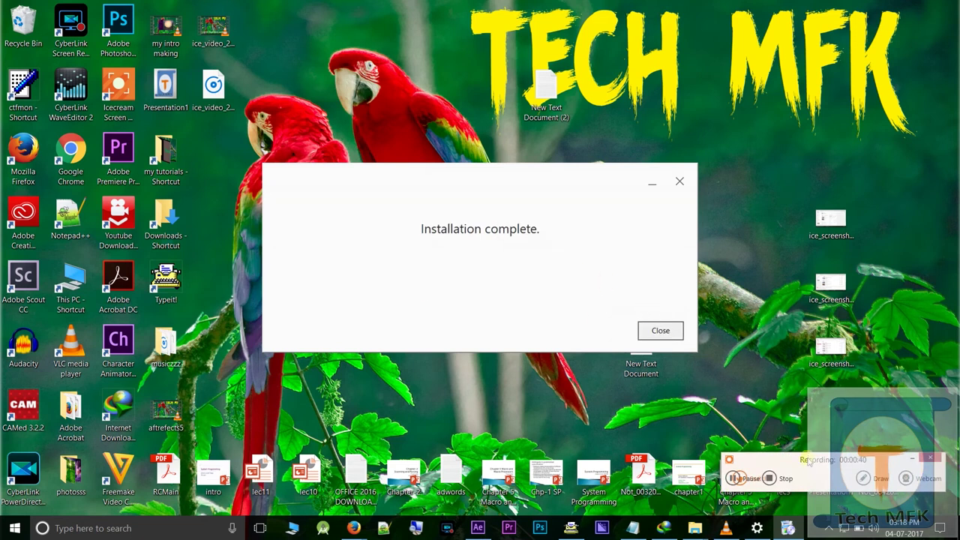
# Close the 'Installation complete.' dialog to reveal the Notepad needs checklist.
pyautogui.click(661, 331)
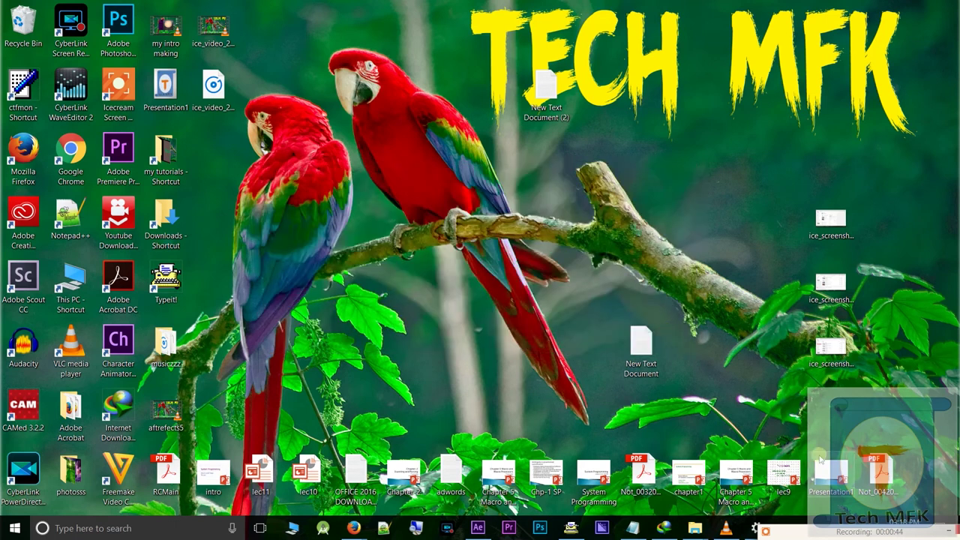
pyautogui.moveTo(819, 531); pyautogui.dragTo(580, 536)
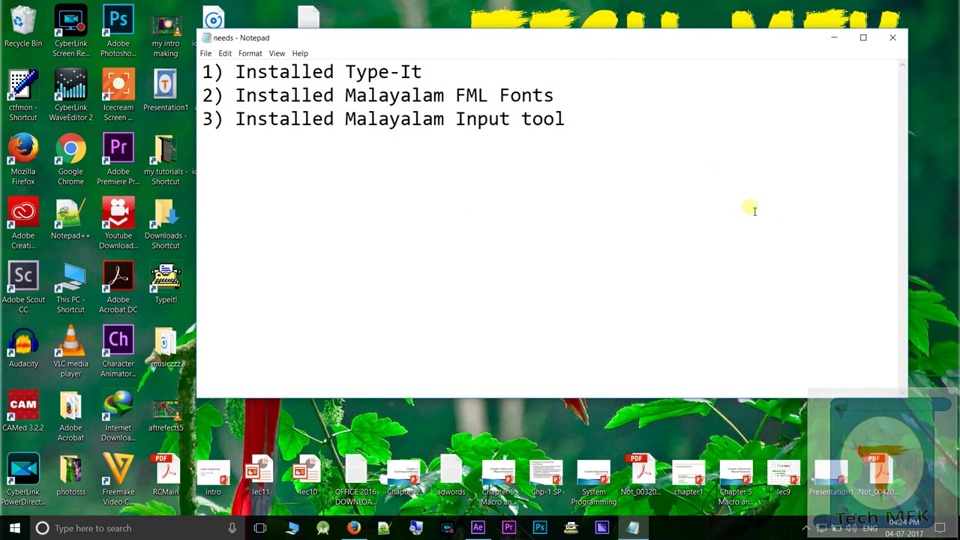
# Minimize the Notepad needs checklist to show the desktop.
pyautogui.click(834, 38)
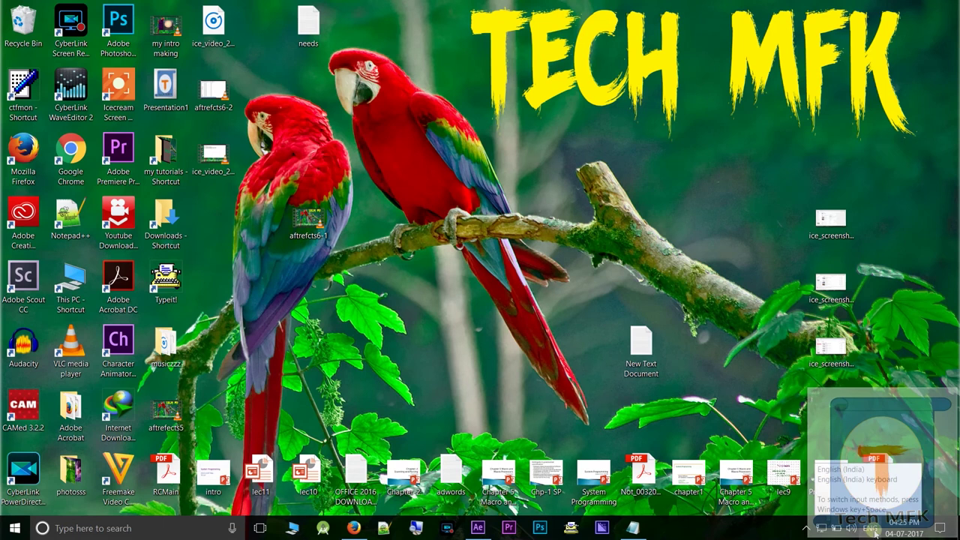
# Switch the input language from ENG to Malayalam (Google Input Tools) and open the taskbar menu.
pyautogui.click(875, 533)
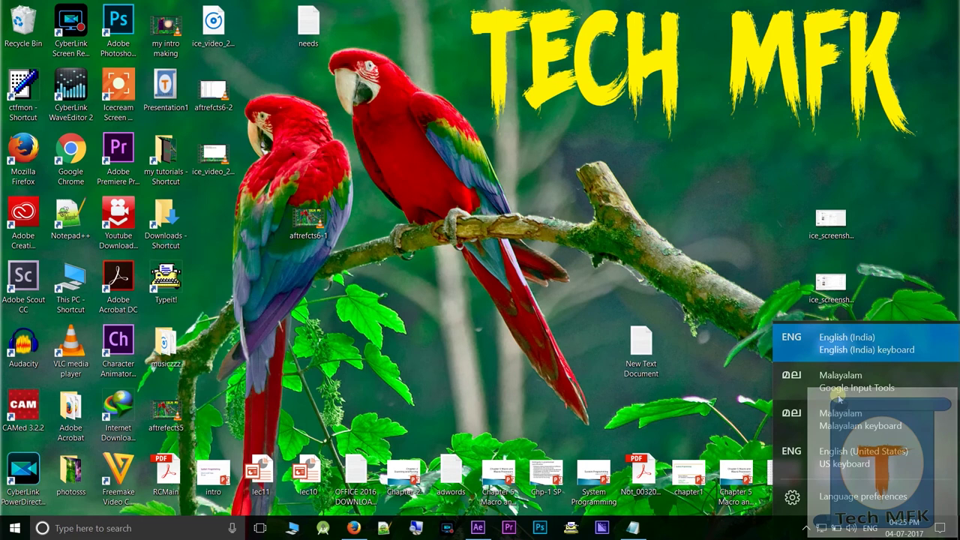
pyautogui.click(839, 384)
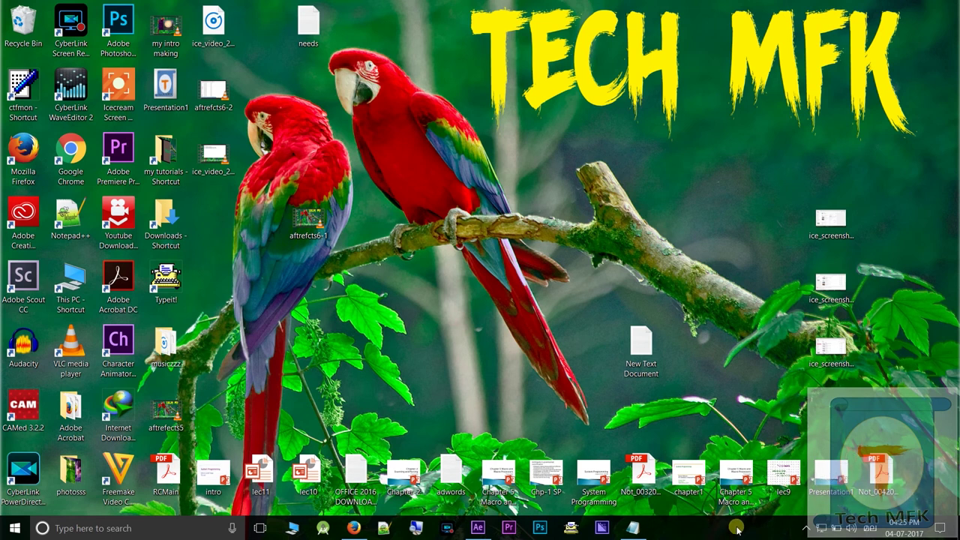
pyautogui.rightClick(738, 530)
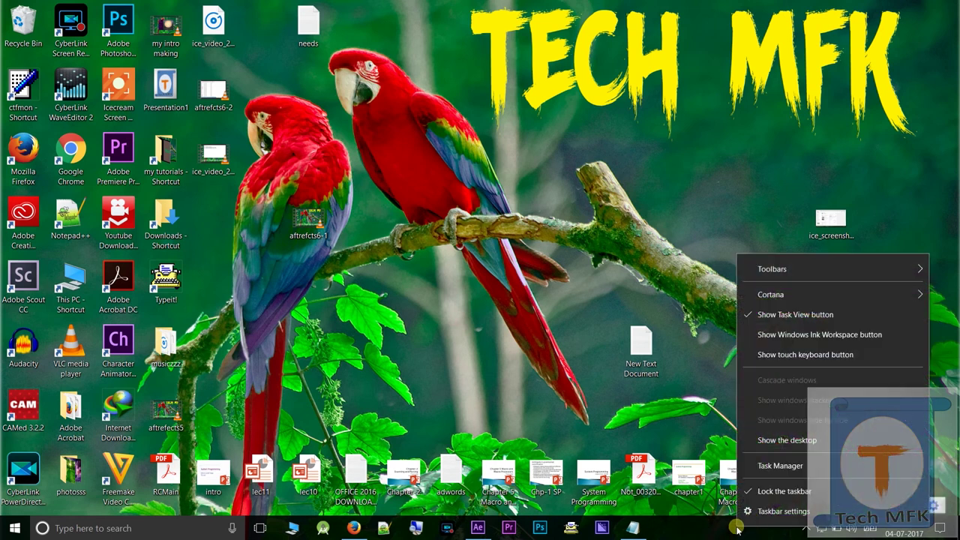
# Open Task Manager and browse its 4 apps, 75 background and 85 Windows processes.
pyautogui.click(781, 466)
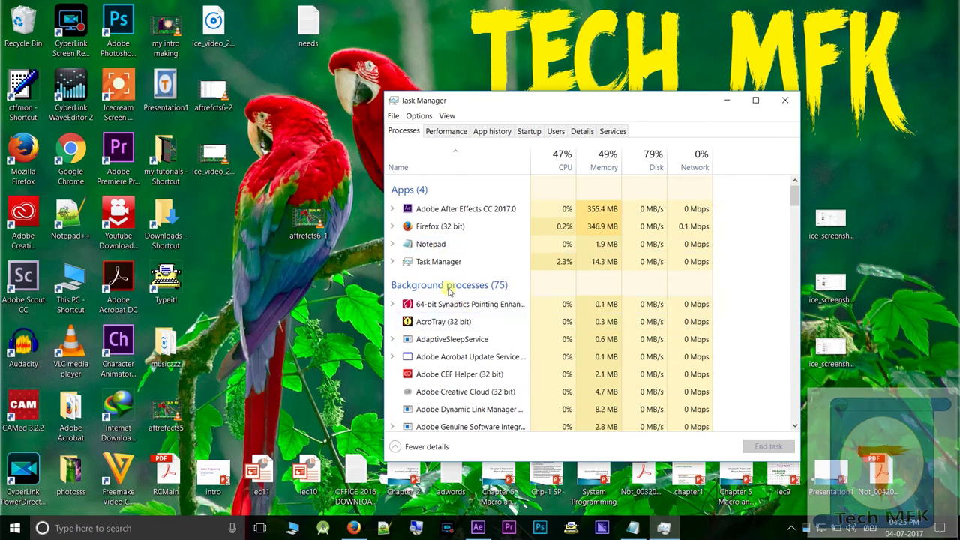
pyautogui.scroll(-1, 449, 291)
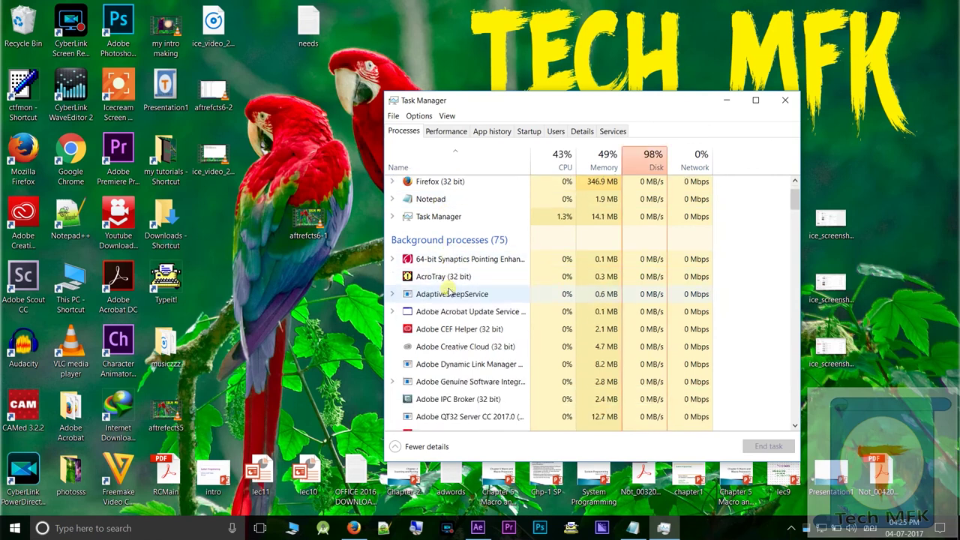
pyautogui.scroll(-1, 449, 291)
pyautogui.scroll(-3, 448, 291)
pyautogui.scroll(-1, 449, 291)
pyautogui.scroll(-1, 449, 291)
pyautogui.scroll(-1, 448, 291)
pyautogui.scroll(-1, 448, 291)
pyautogui.scroll(-1, 449, 291)
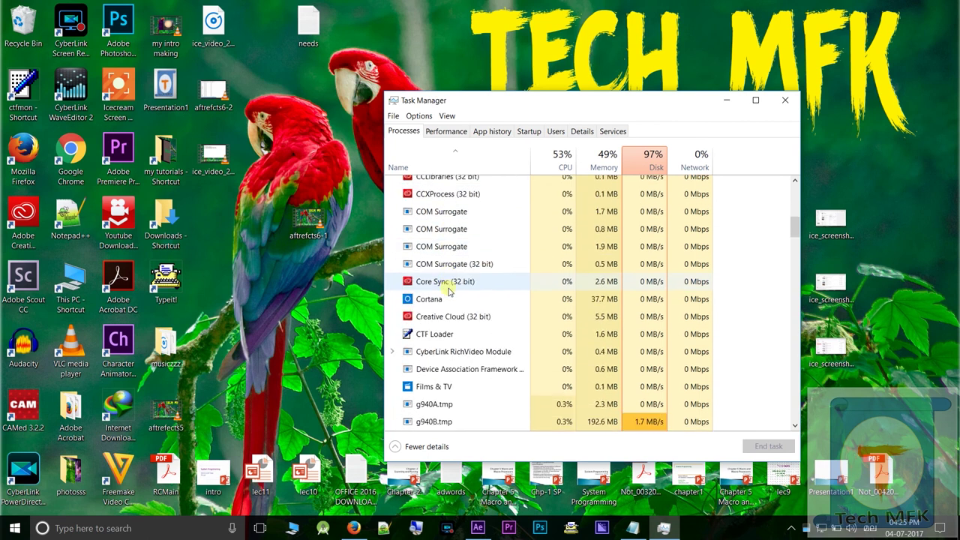
pyautogui.scroll(-1, 448, 291)
pyautogui.scroll(-1, 448, 291)
pyautogui.scroll(-1, 449, 291)
pyautogui.scroll(-1, 448, 293)
pyautogui.scroll(-1, 449, 291)
pyautogui.scroll(-1, 449, 292)
pyautogui.scroll(-2, 449, 291)
pyautogui.scroll(-2, 448, 291)
pyautogui.scroll(-2, 448, 291)
pyautogui.scroll(-2, 448, 291)
pyautogui.scroll(-4, 449, 291)
pyautogui.scroll(-2, 449, 291)
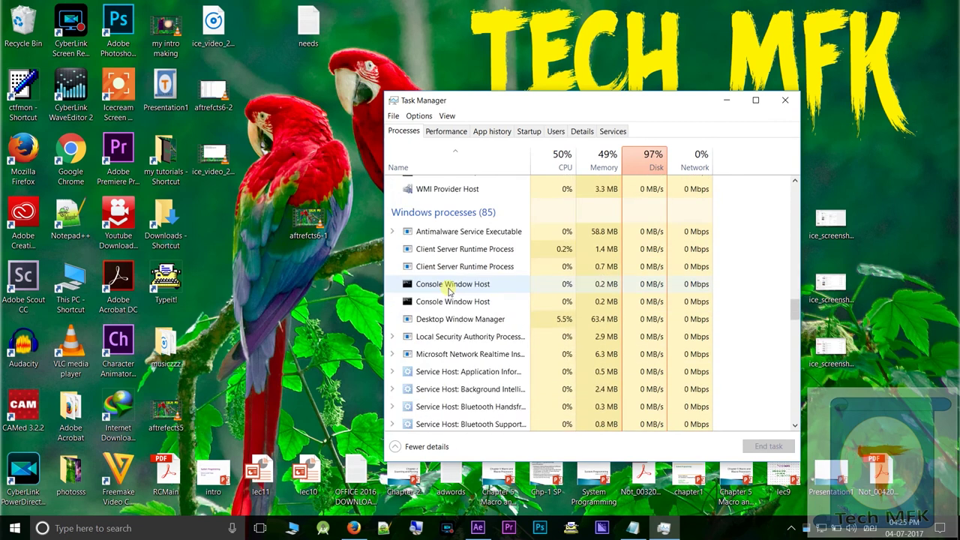
pyautogui.scroll(-4, 449, 291)
pyautogui.scroll(-4, 448, 291)
pyautogui.scroll(2, 518, 281)
pyautogui.scroll(3, 524, 274)
pyautogui.scroll(2, 524, 273)
pyautogui.scroll(3, 524, 274)
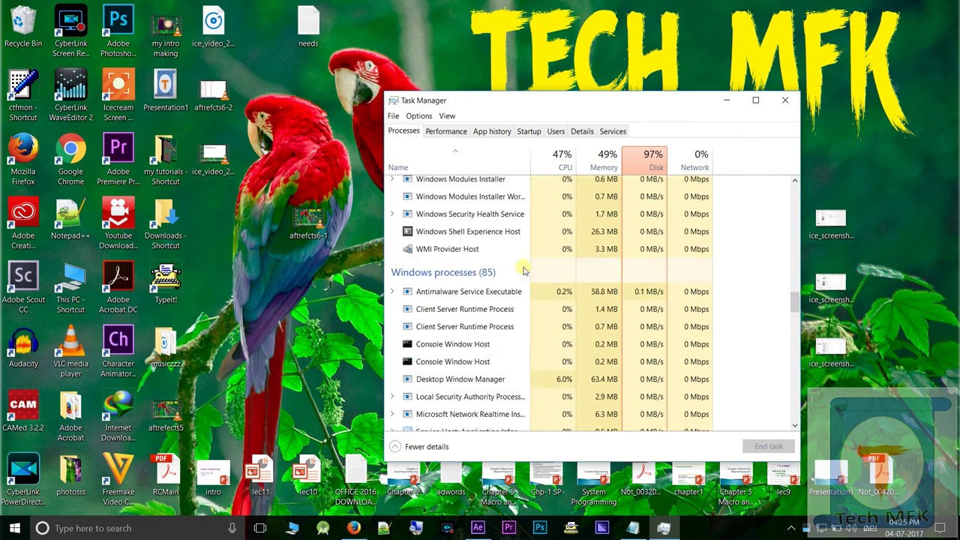
pyautogui.scroll(2, 523, 273)
pyautogui.scroll(2, 524, 270)
pyautogui.scroll(3, 525, 269)
pyautogui.scroll(3, 525, 269)
pyautogui.scroll(3, 525, 268)
pyautogui.scroll(3, 526, 269)
pyautogui.scroll(5, 526, 268)
pyautogui.scroll(3, 526, 269)
pyautogui.scroll(1, 525, 269)
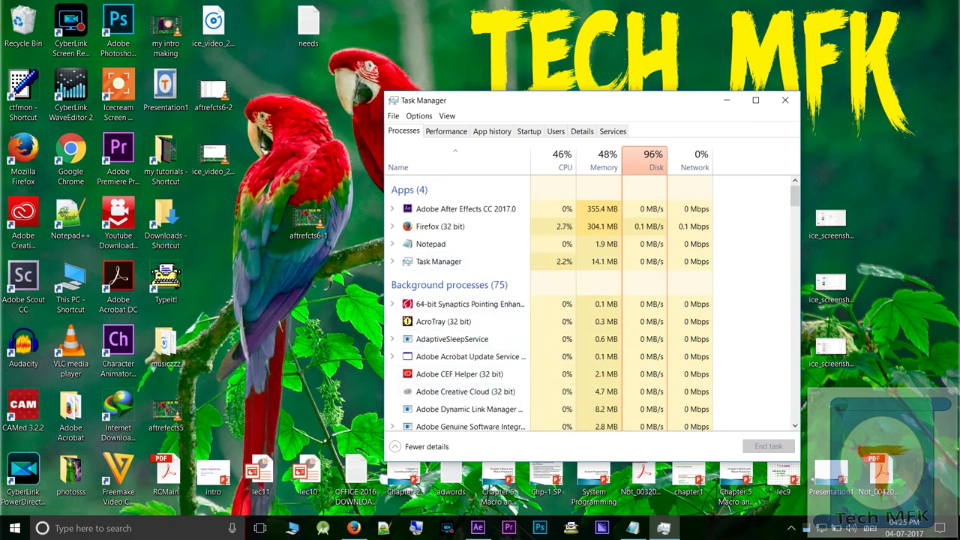
# Close Task Manager and type 'type cheythu' into the TECH MFK post box, producing 'ടൈപ്പ് ചെയ്യു'.
pyautogui.click(778, 98)
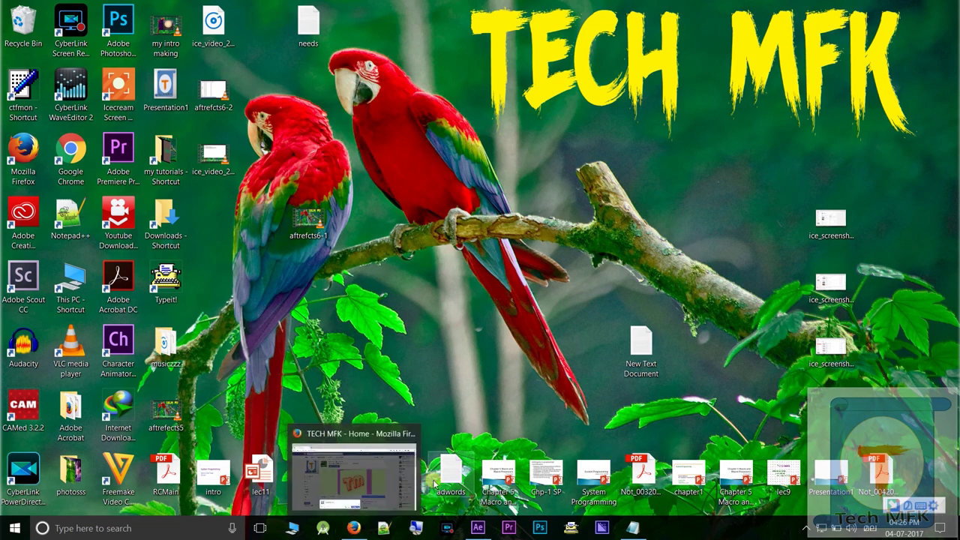
pyautogui.click(358, 529)
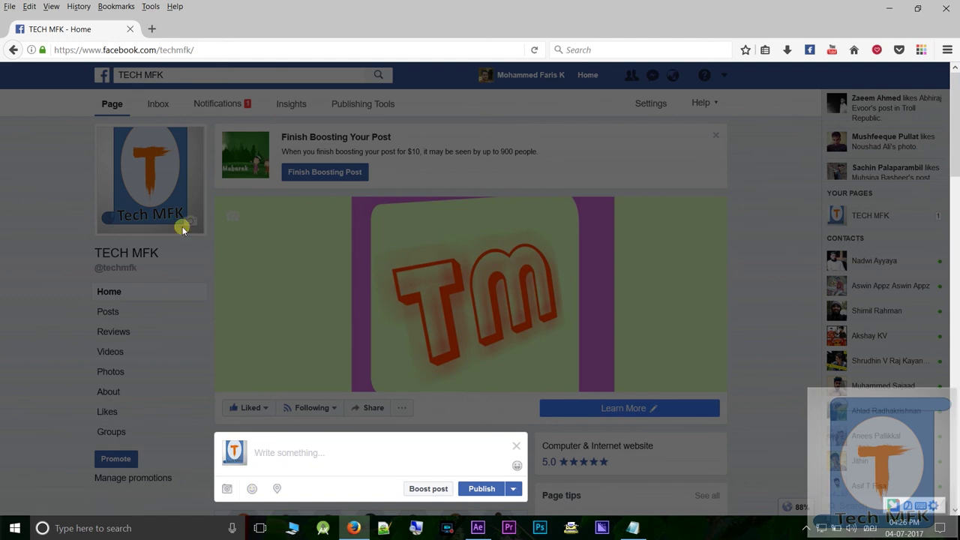
pyautogui.write('type ')
pyautogui.write('cheythu')
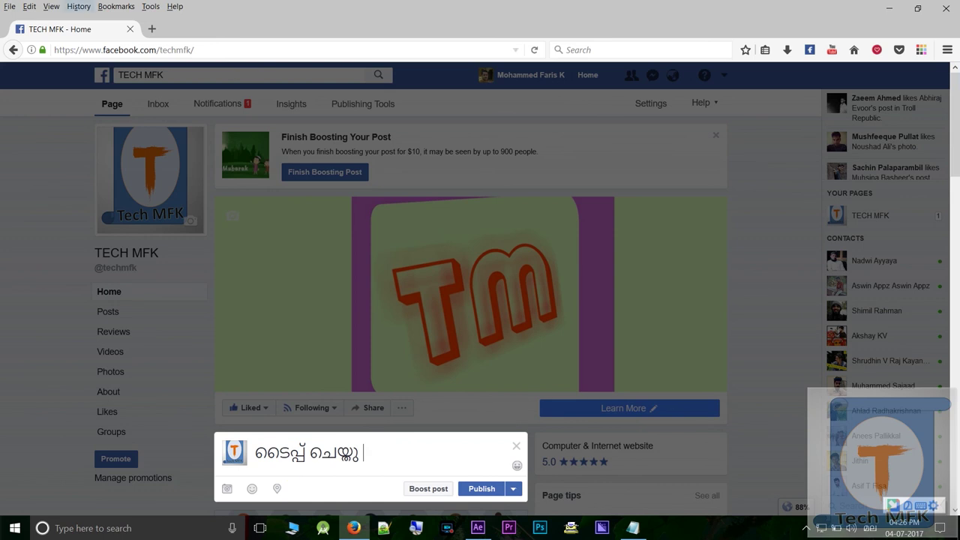
# Select the Malayalam text in the post and copy it.
pyautogui.moveTo(379, 455); pyautogui.dragTo(255, 454)
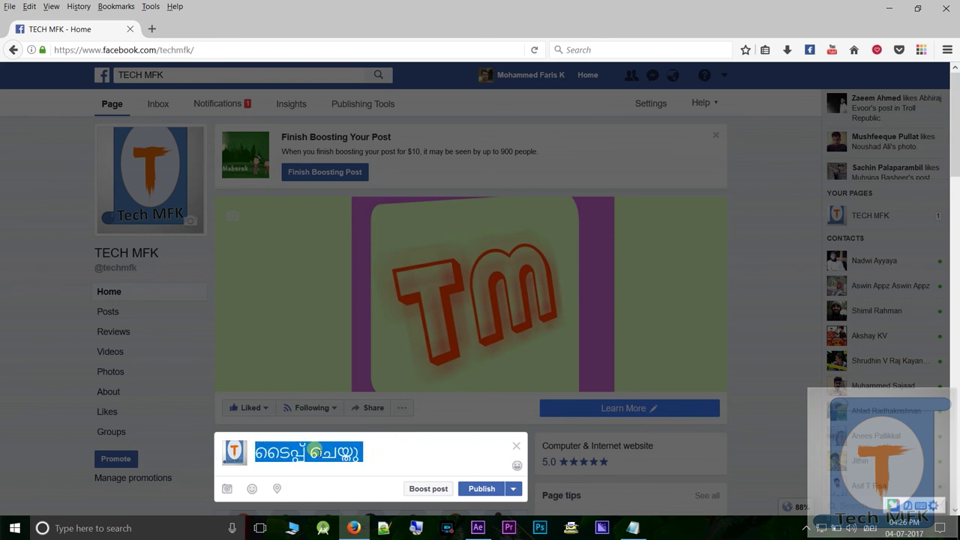
pyautogui.rightClick(313, 453)
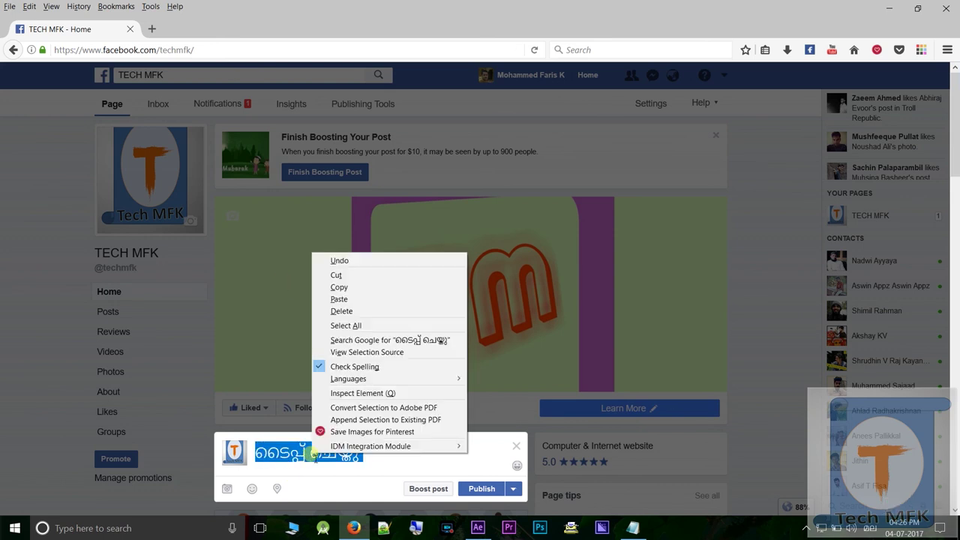
pyautogui.click(330, 287)
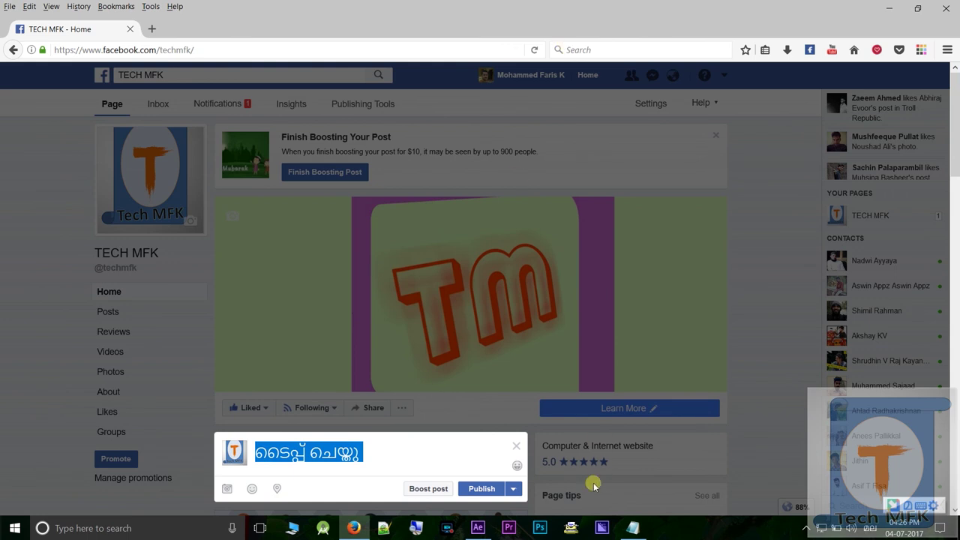
# Launch Typeit! and paste the copied Malayalam text in as Unicode.
pyautogui.click(571, 529)
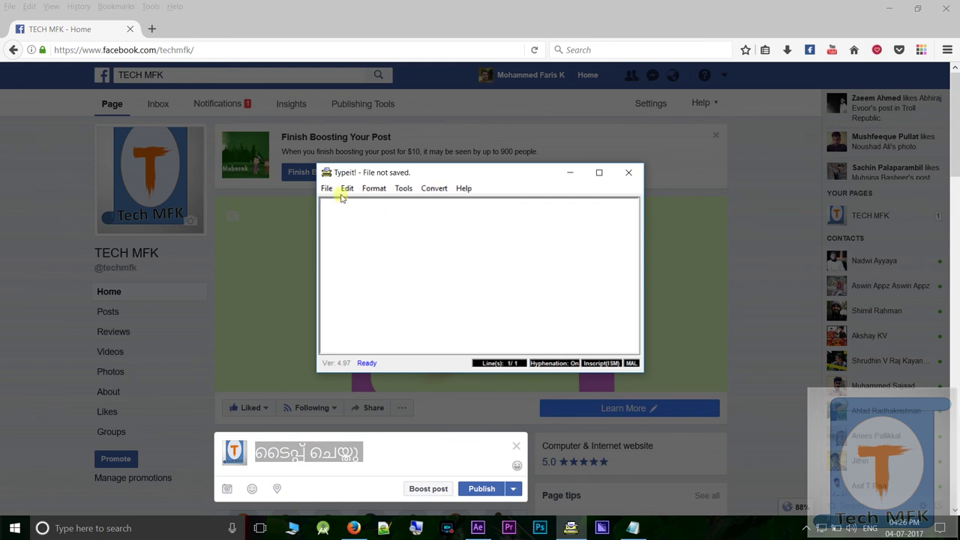
pyautogui.click(428, 192)
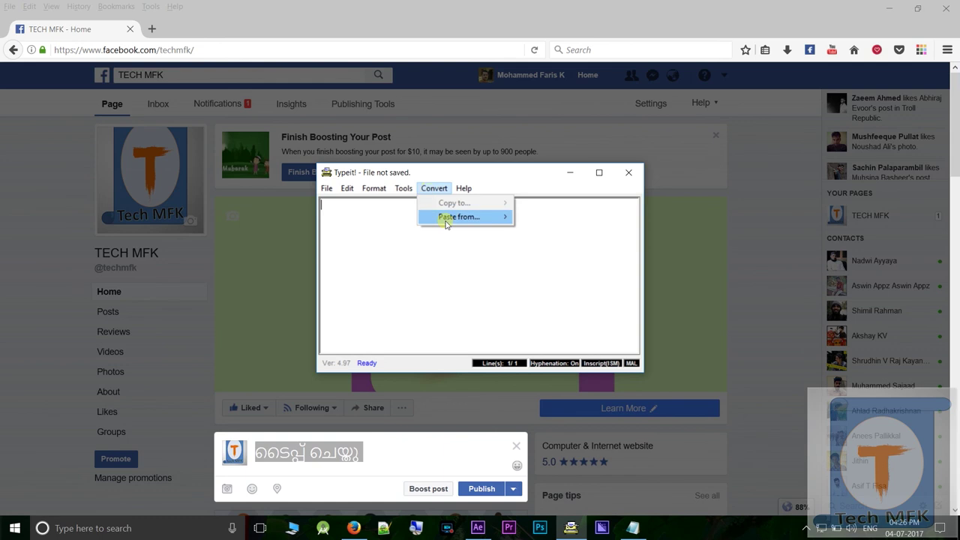
pyautogui.moveTo(448, 219)
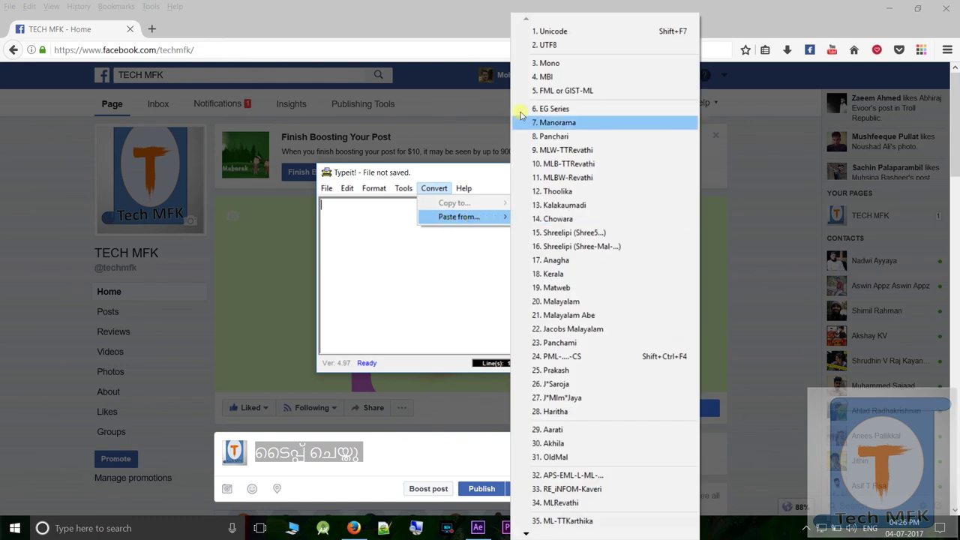
pyautogui.click(543, 33)
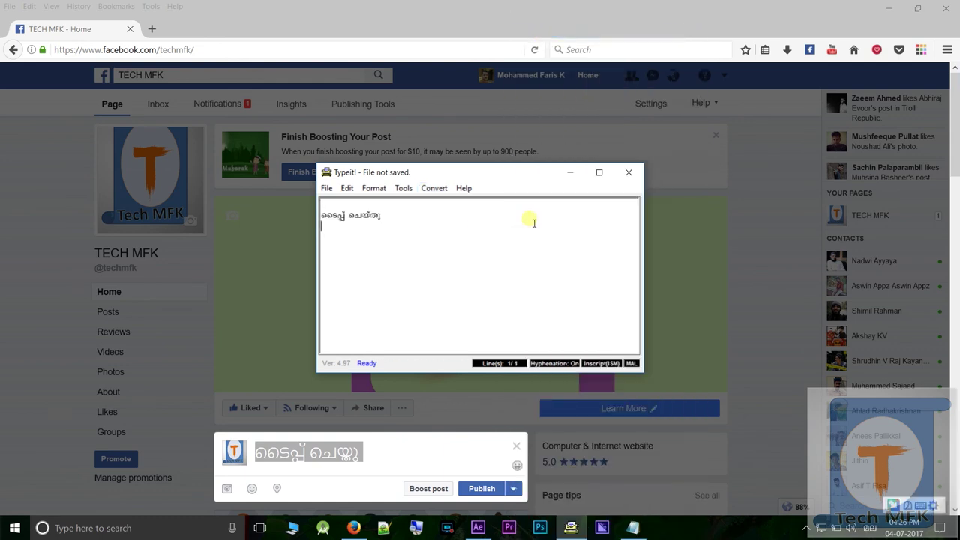
# Copy the text out converted to FML, confirm the message, and return to After Effects.
pyautogui.click(435, 190)
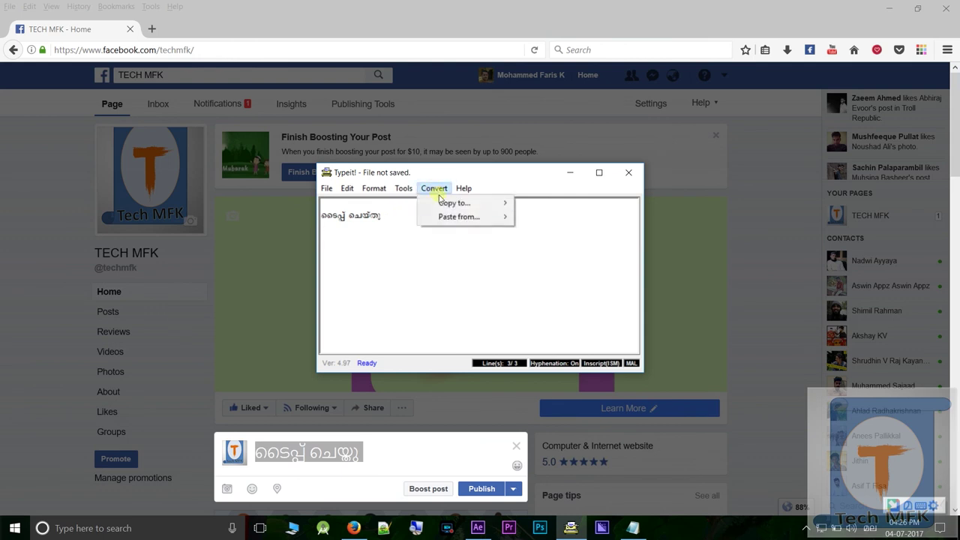
pyautogui.moveTo(443, 205)
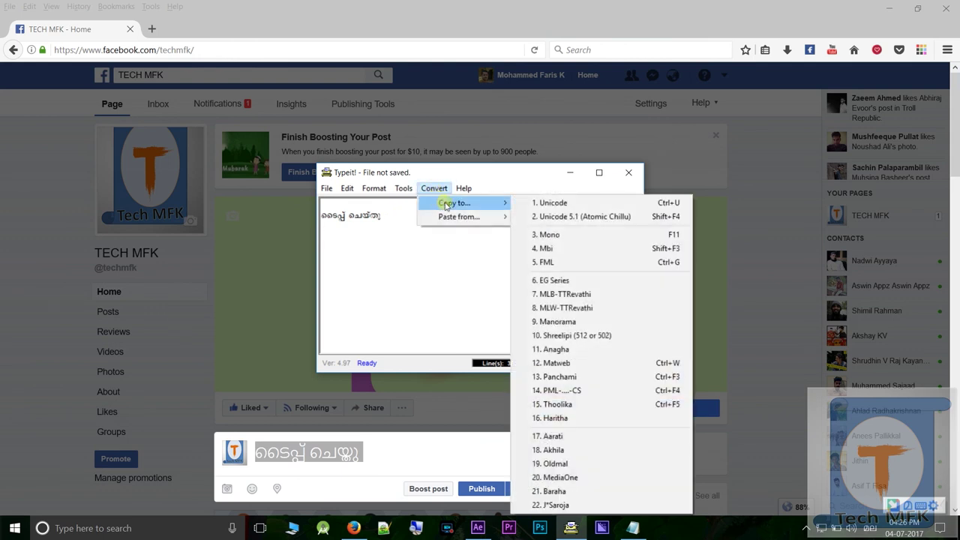
pyautogui.click(548, 262)
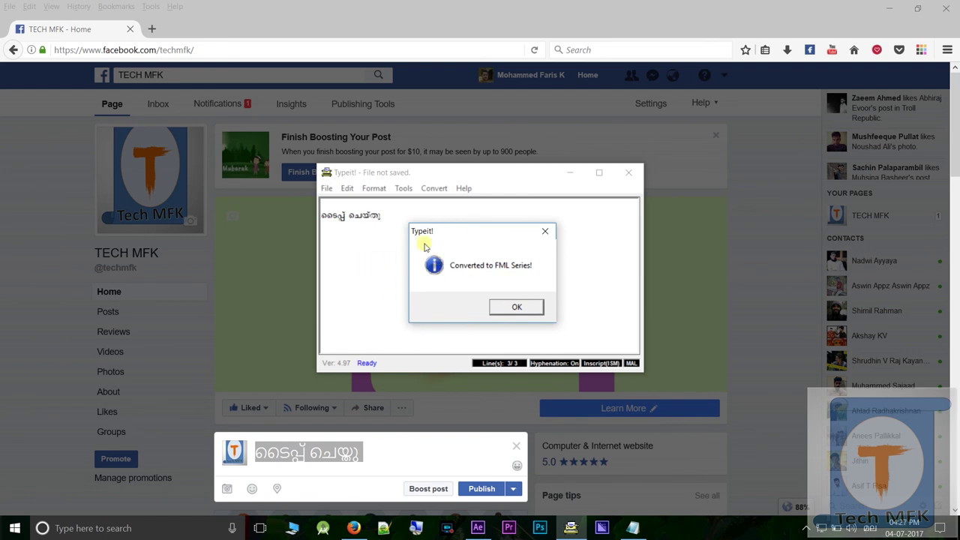
pyautogui.click(519, 310)
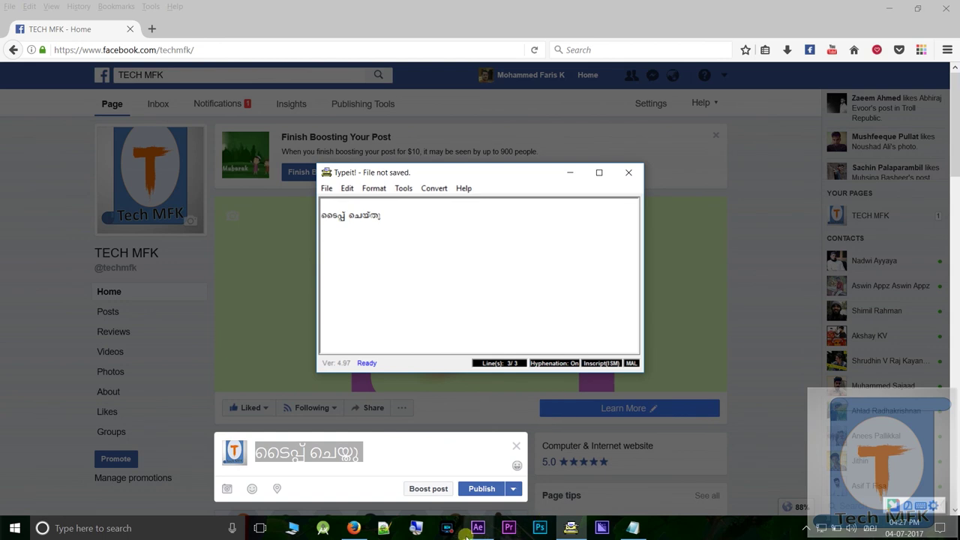
pyautogui.click(475, 529)
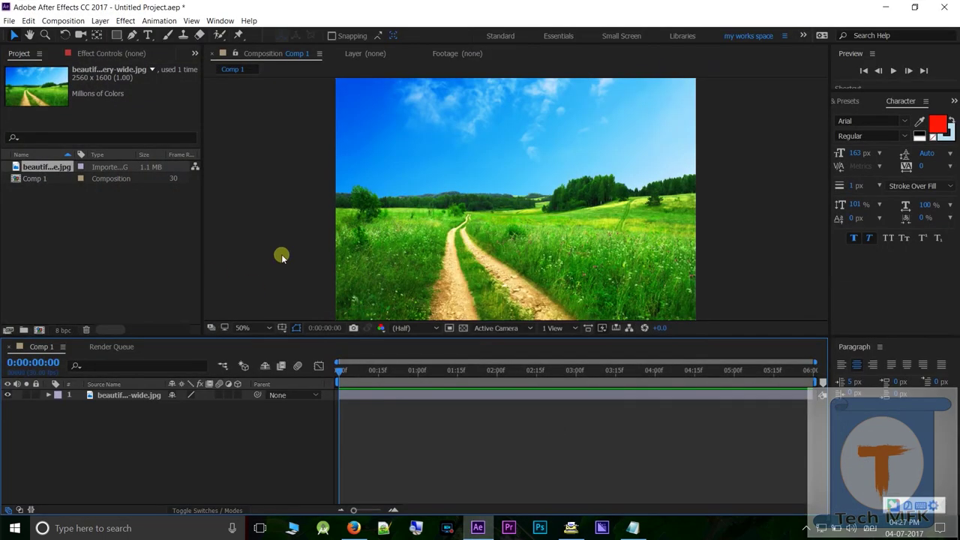
# Add a new text layer in Comp 1, paste the FML text 'ssS¸v sNbvXp', and select it.
pyautogui.rightClick(79, 426)
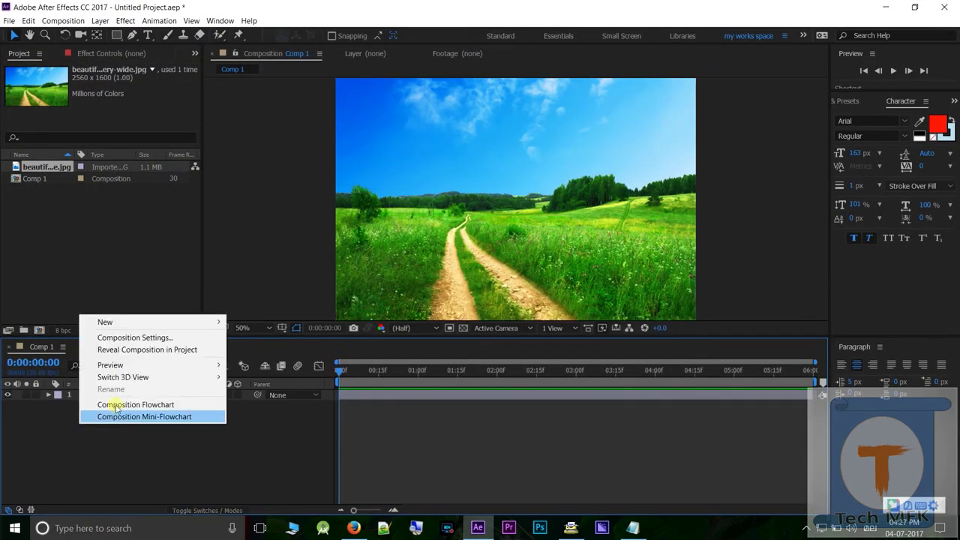
pyautogui.moveTo(101, 323)
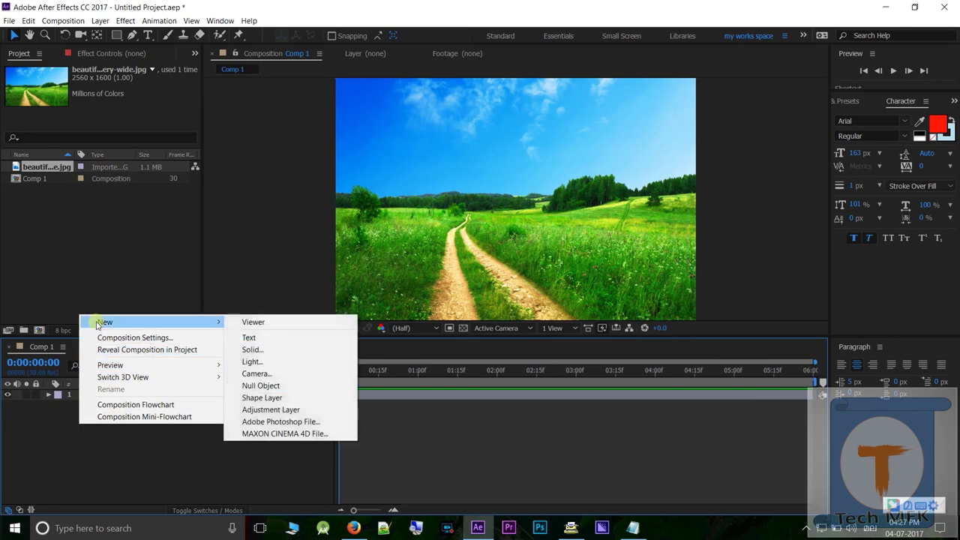
pyautogui.click(252, 337)
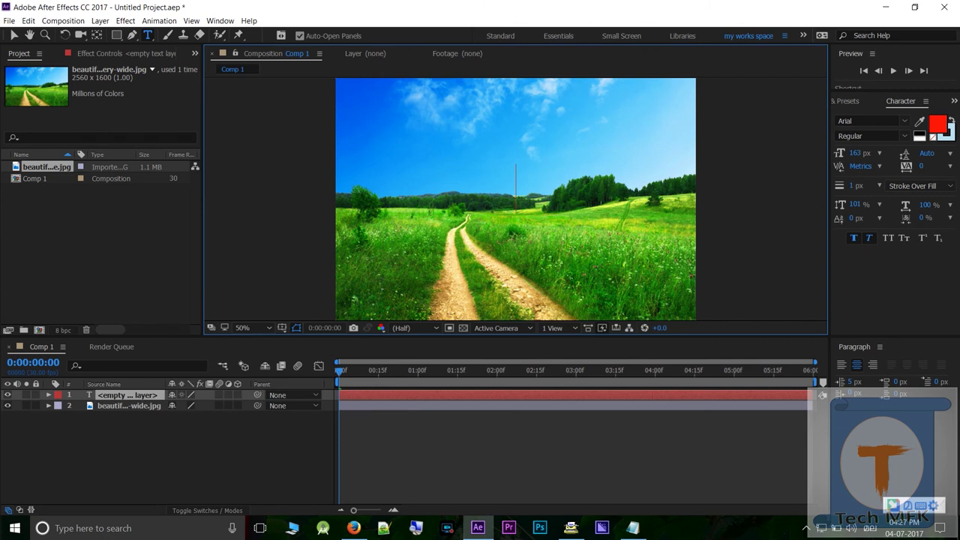
pyautogui.click(28, 21)
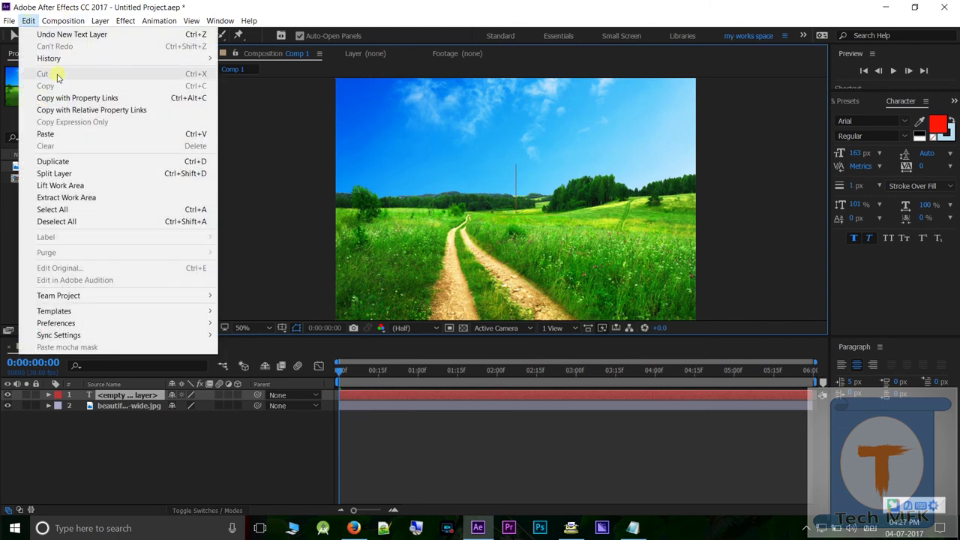
pyautogui.click(45, 134)
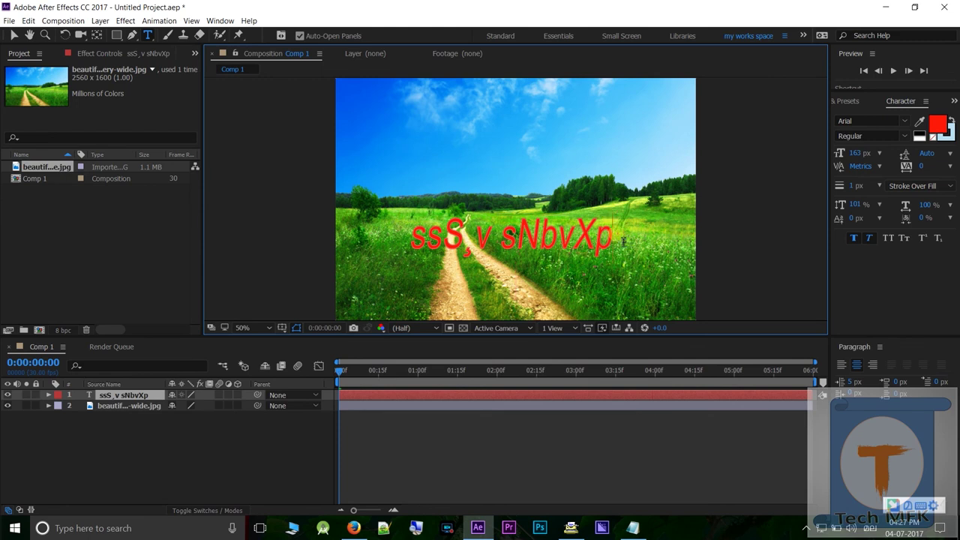
pyautogui.moveTo(621, 240); pyautogui.dragTo(413, 257)
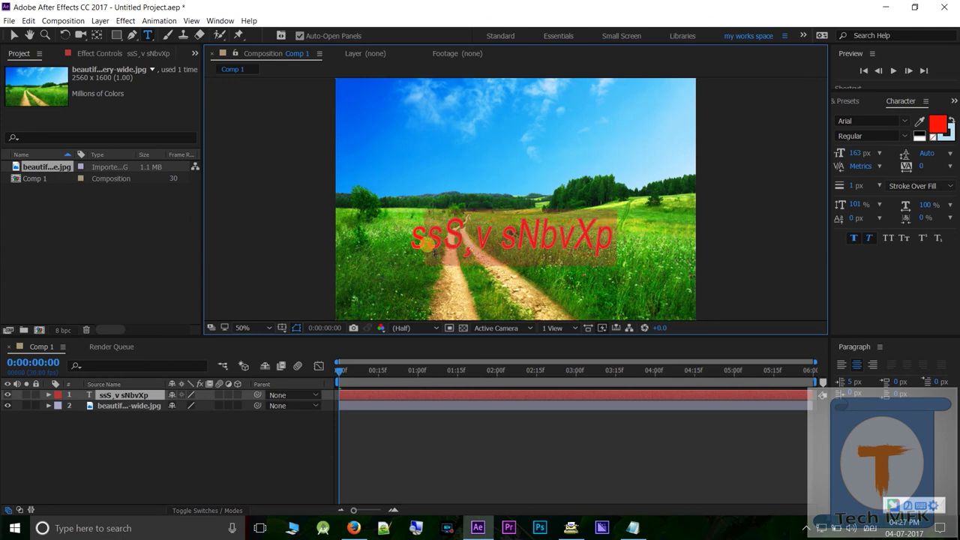
# Set the text layer's font to FML-Indulekha so it renders in Malayalam.
pyautogui.click(908, 122)
pyautogui.scroll(-3, 887, 203)
pyautogui.scroll(-5, 885, 209)
pyautogui.scroll(-5, 886, 209)
pyautogui.scroll(-5, 885, 209)
pyautogui.scroll(3, 886, 210)
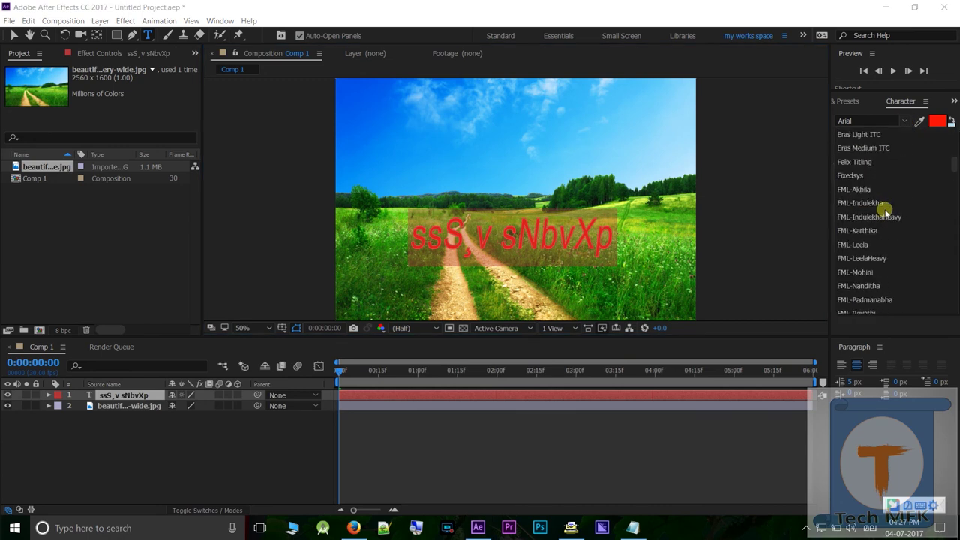
pyautogui.click(841, 201)
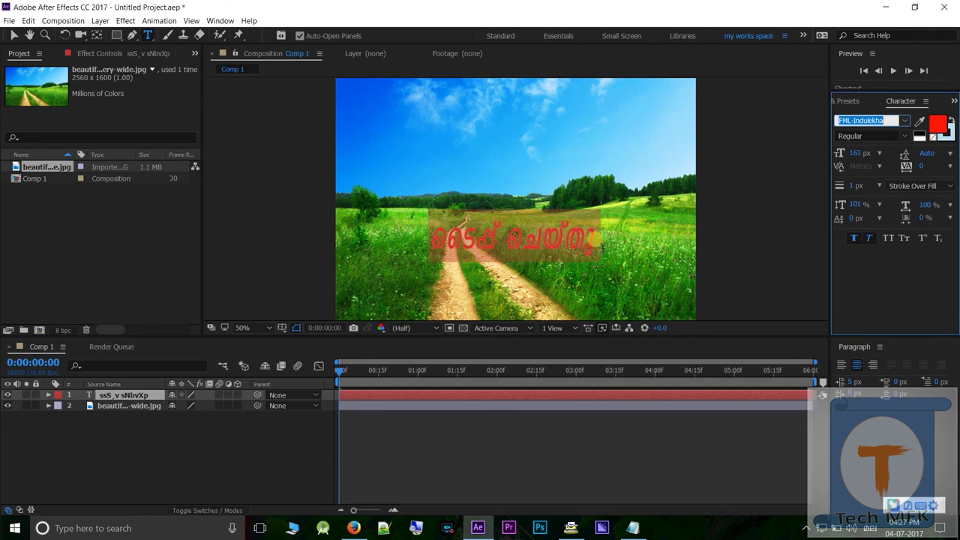
# Enlarge the Malayalam text and move it up over the sky, then minimize After Effects.
pyautogui.click(615, 239)
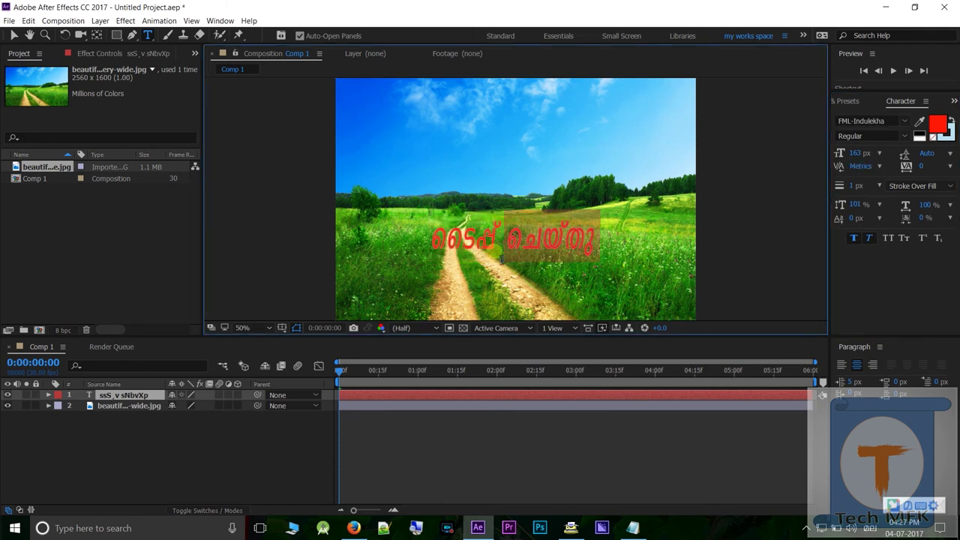
pyautogui.moveTo(605, 249); pyautogui.dragTo(431, 259)
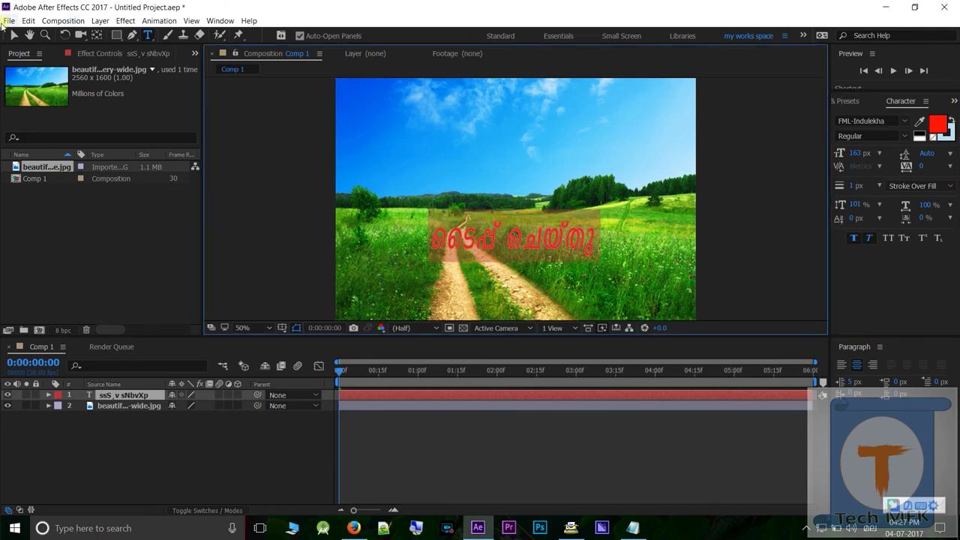
pyautogui.click(13, 36)
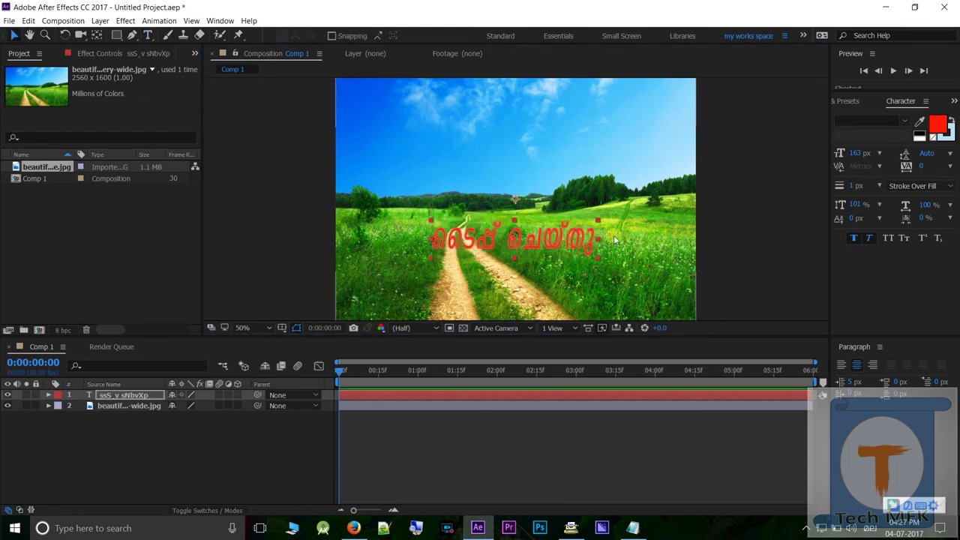
pyautogui.moveTo(599, 259)
pyautogui.mouseDown()
pyautogui.moveTo(639, 293)
pyautogui.moveTo(624, 148)
pyautogui.mouseUp()
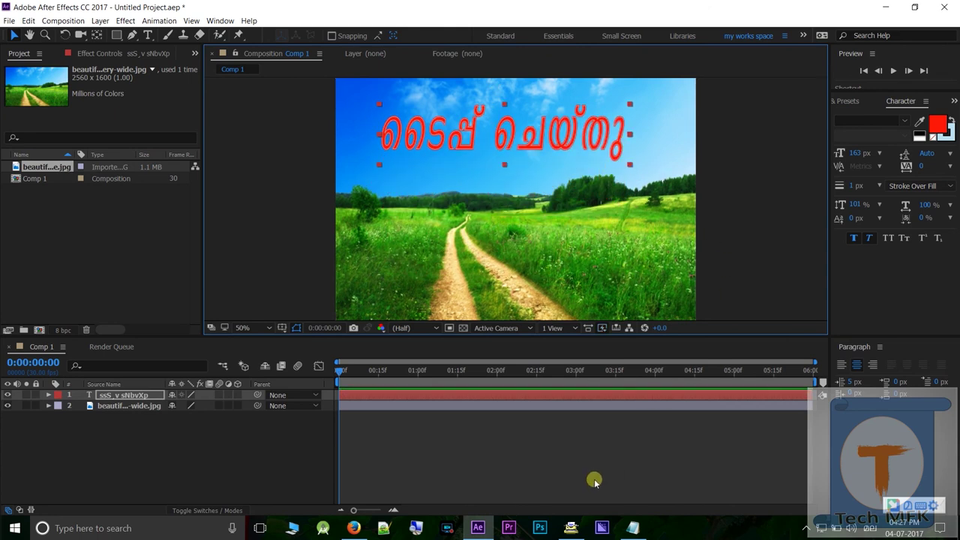
pyautogui.click(874, 7)
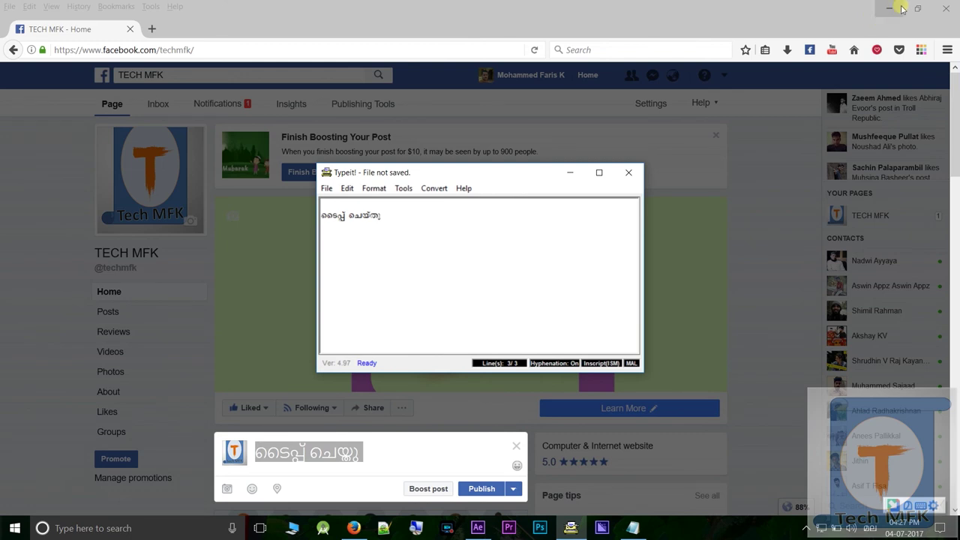
# Minimize Firefox and Typeit! to clear the desktop, then bring up the screen recorder's tray controls.
pyautogui.click(898, 10)
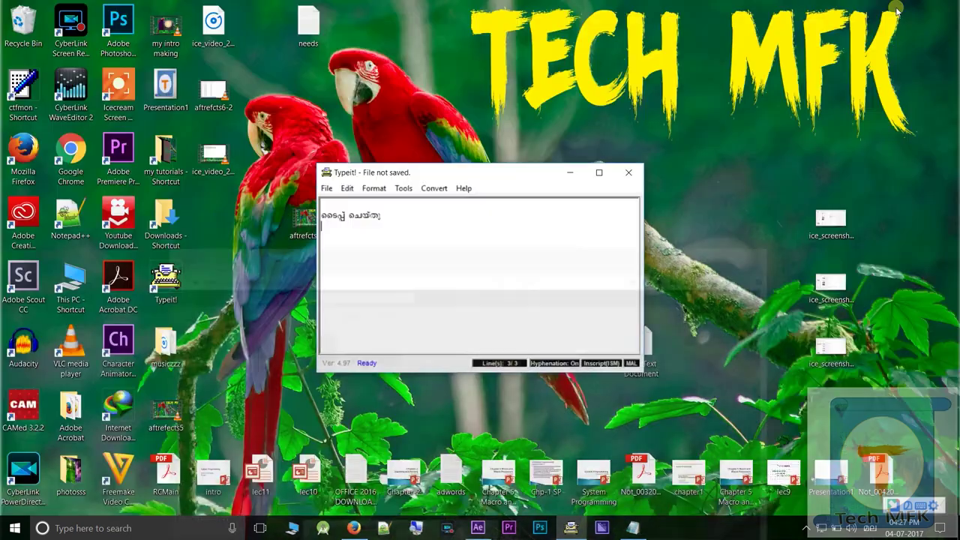
pyautogui.click(572, 172)
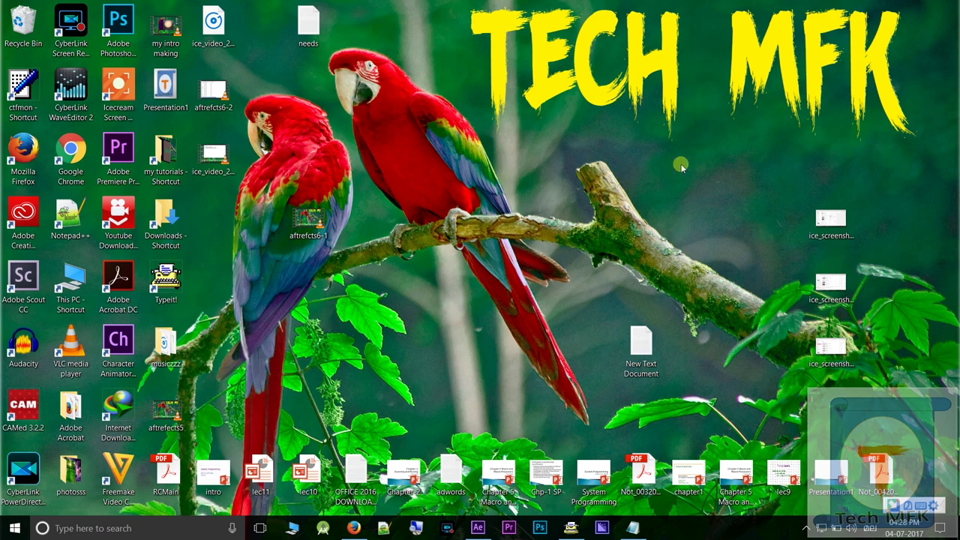
pyautogui.click(806, 528)
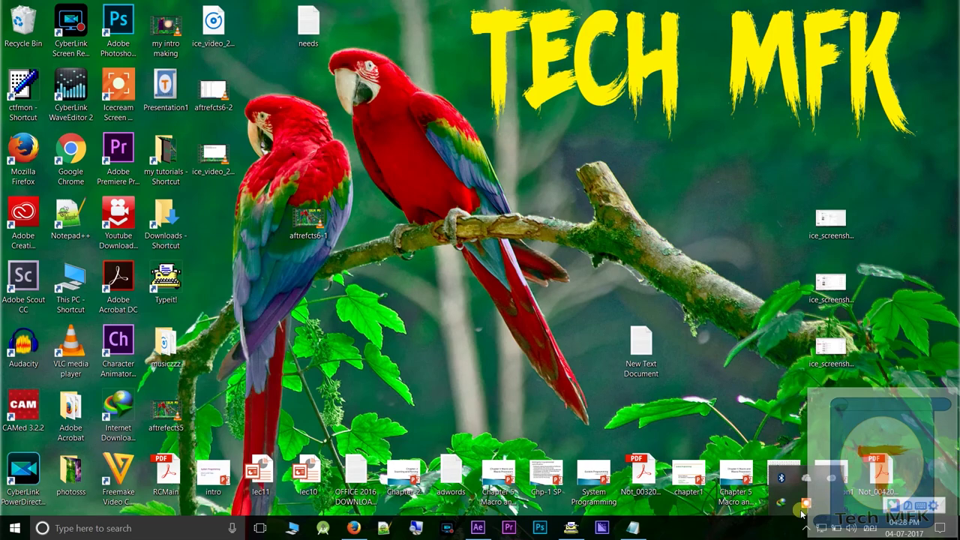
pyautogui.click(806, 503)
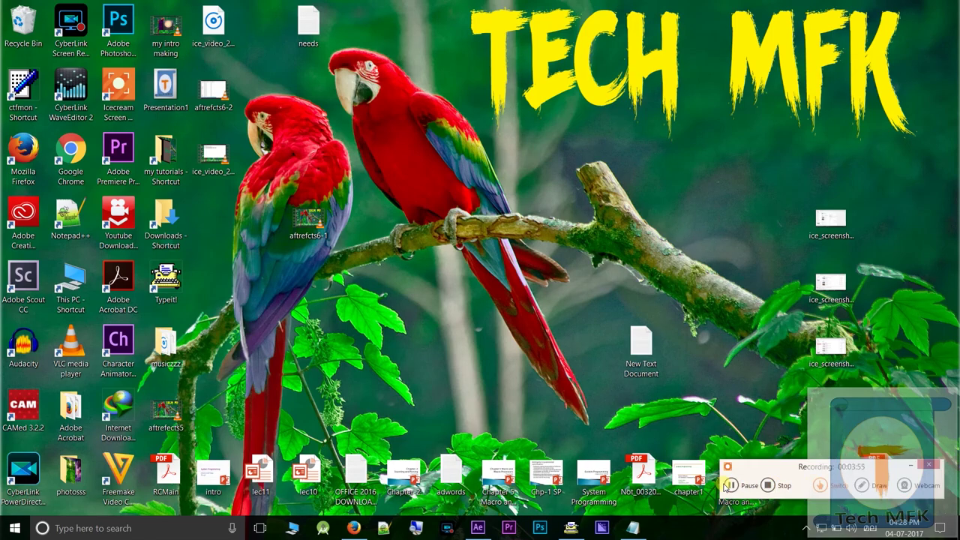